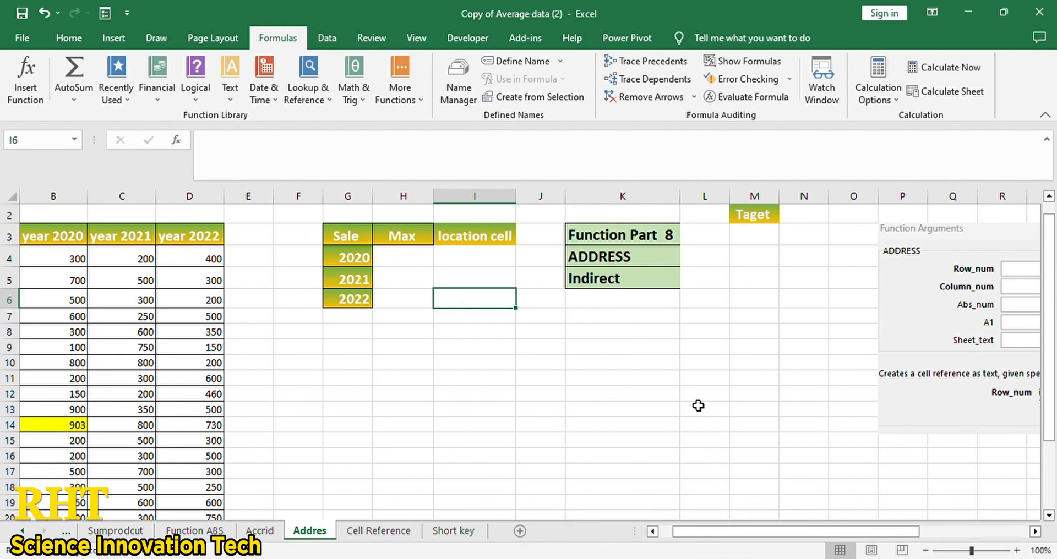
- Scroll back to the Taget cell M2 and begin a formula in empty cell M8
scroll(698, 406, "right", 3)
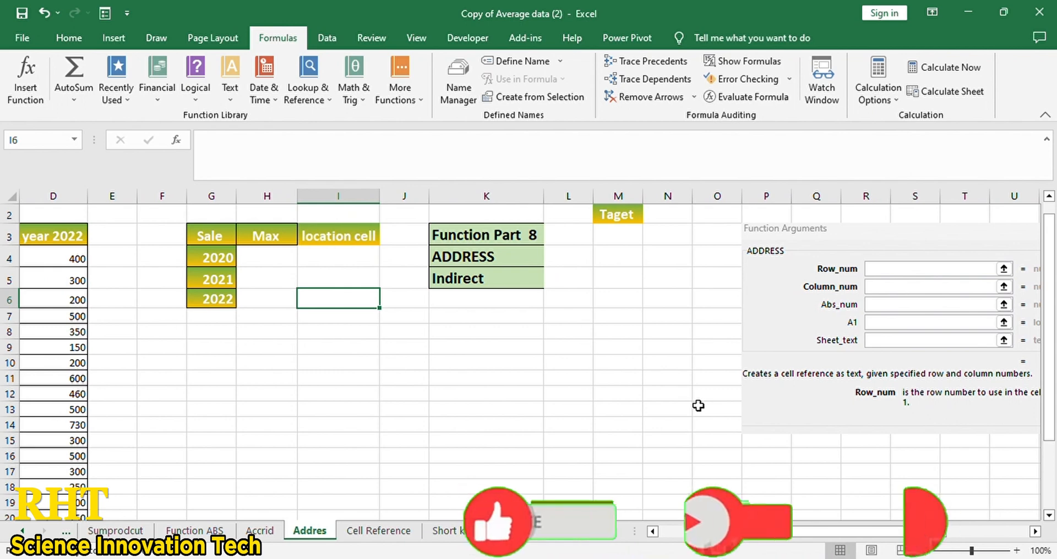
scroll(698, 406, "right", 3)
scroll(698, 405, "right", 1)
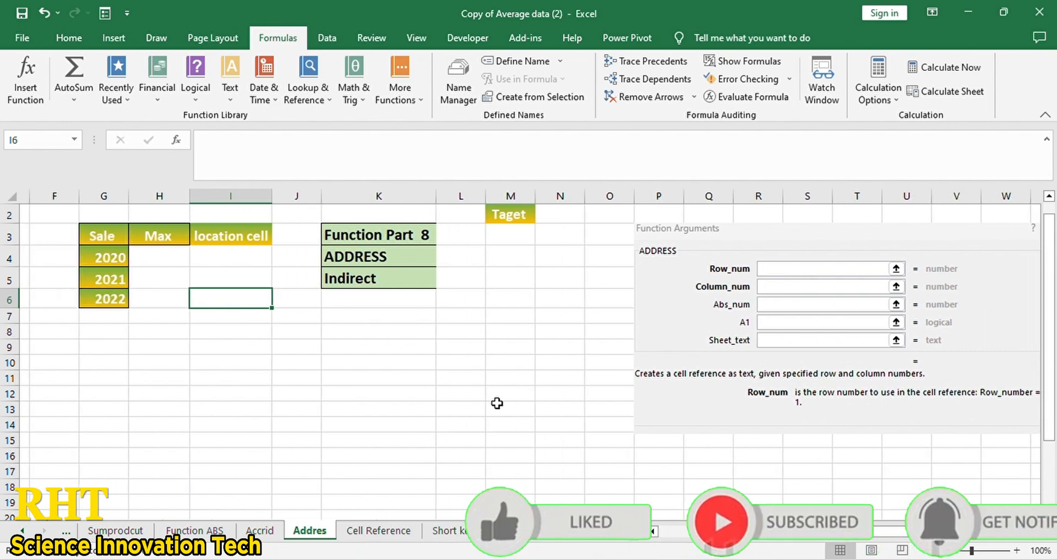
scroll(497, 403, "left", 1)
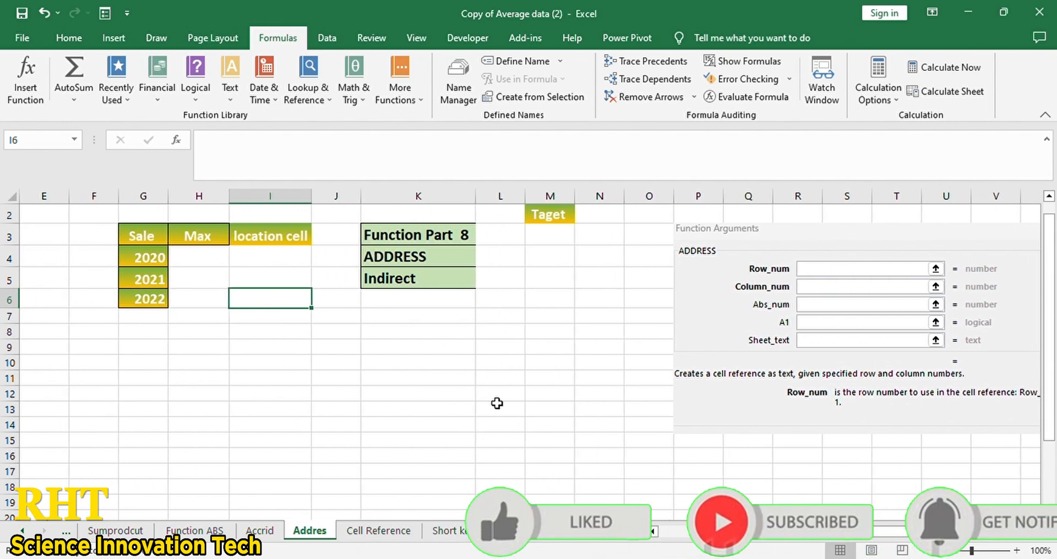
scroll(567, 345, "up", 2)
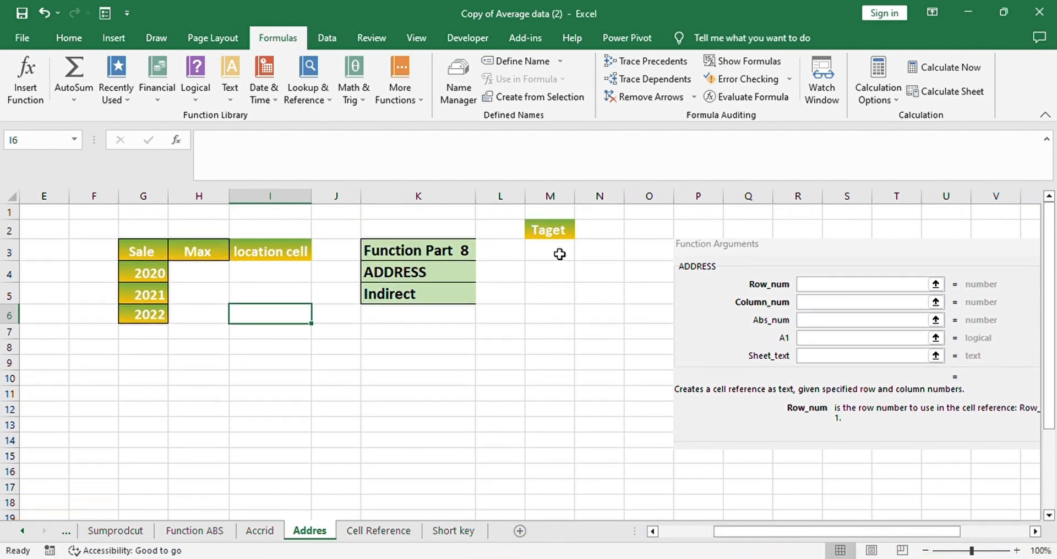
left_click(553, 236)
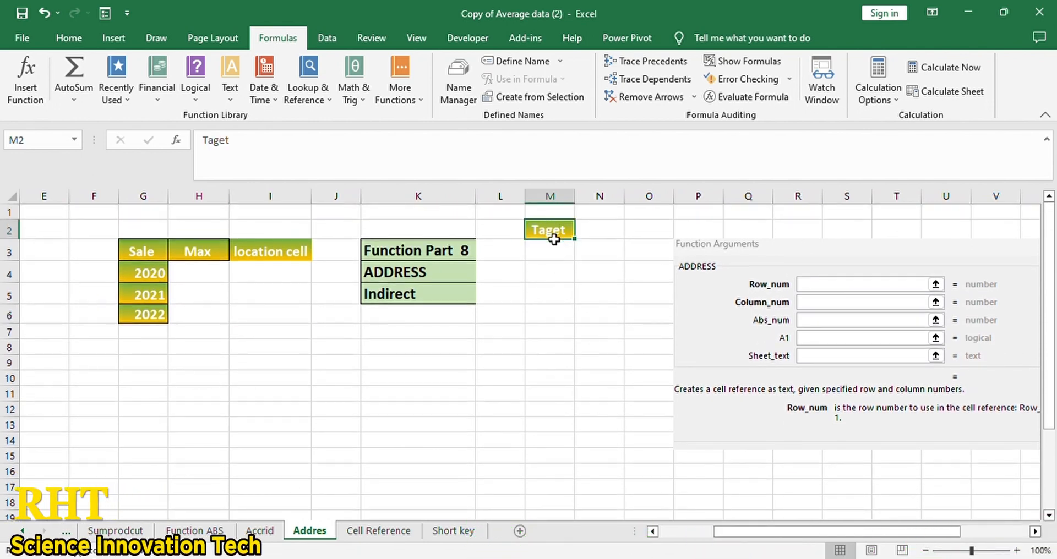
left_click(549, 354)
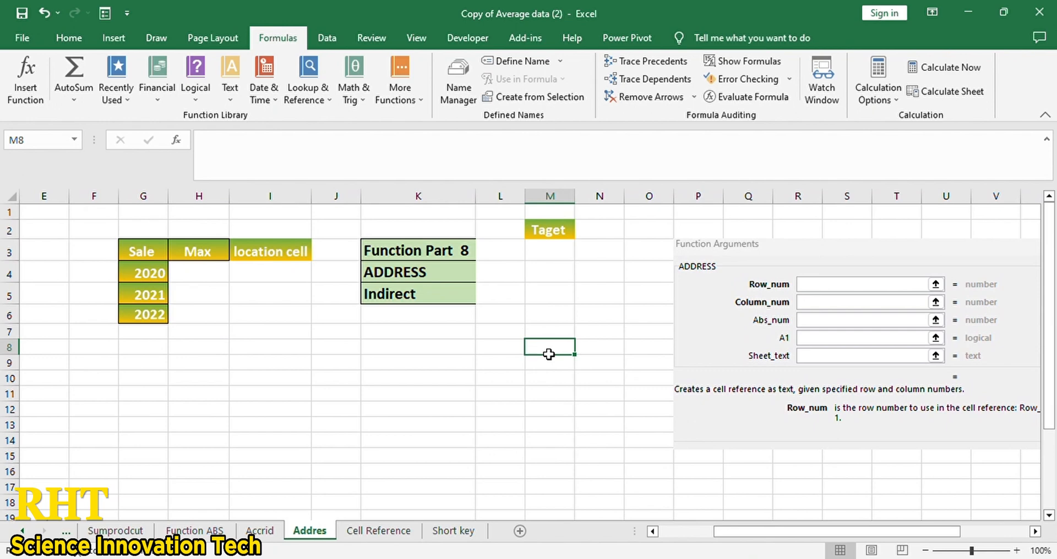
left_click(557, 238)
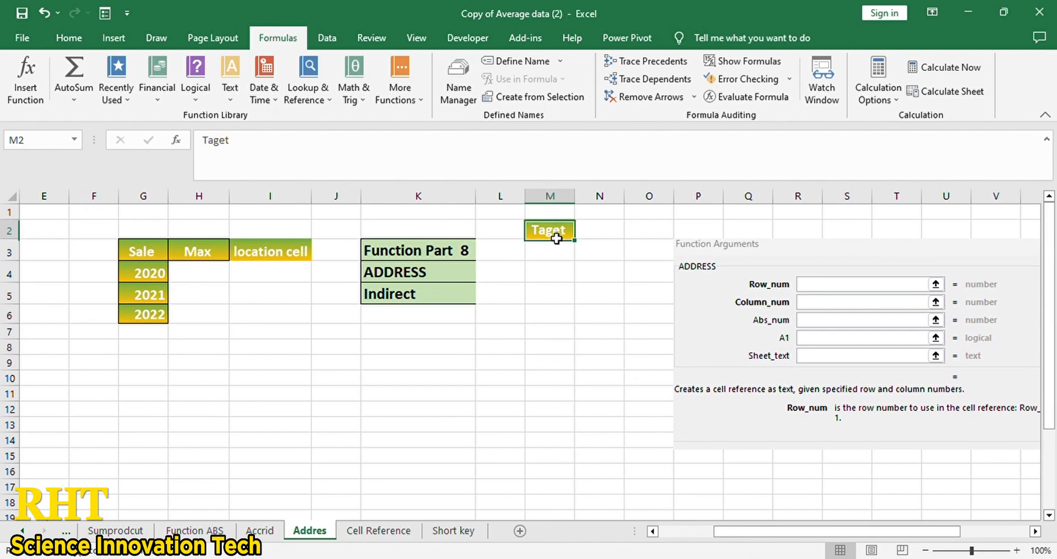
left_click(558, 355)
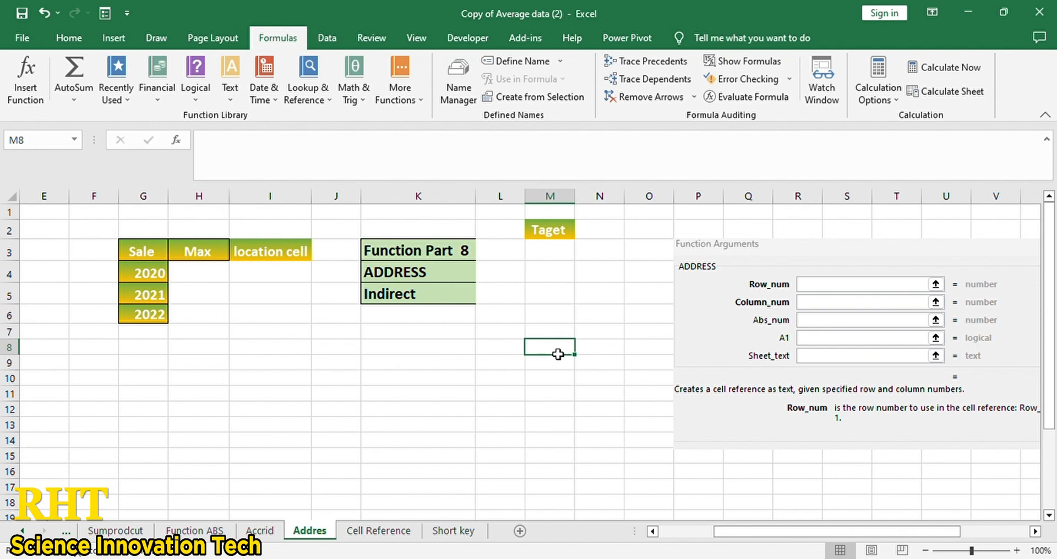
type("=")
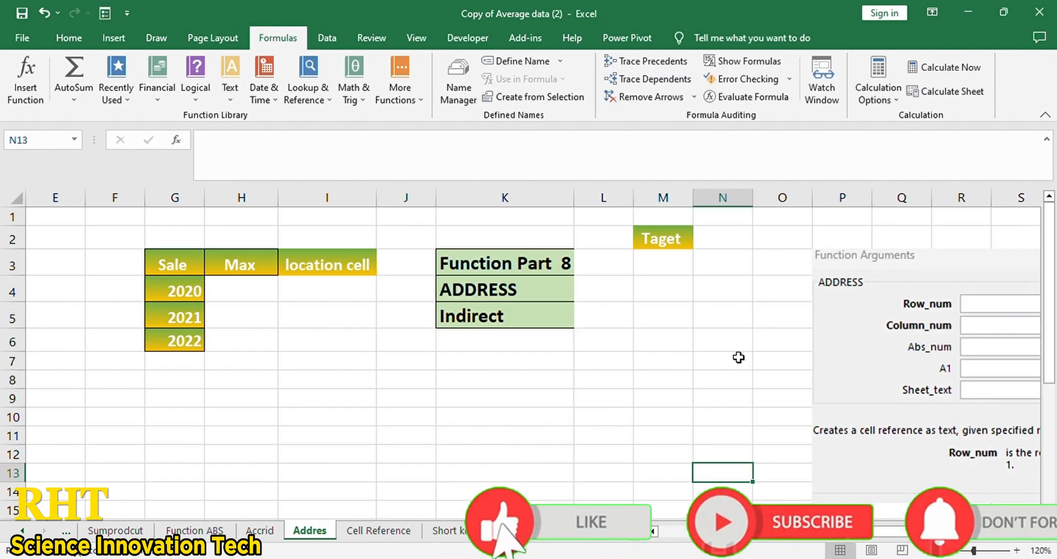
- Start an ADDRESS formula with =add in cell M6 instead
left_click(721, 361)
left_click(663, 361)
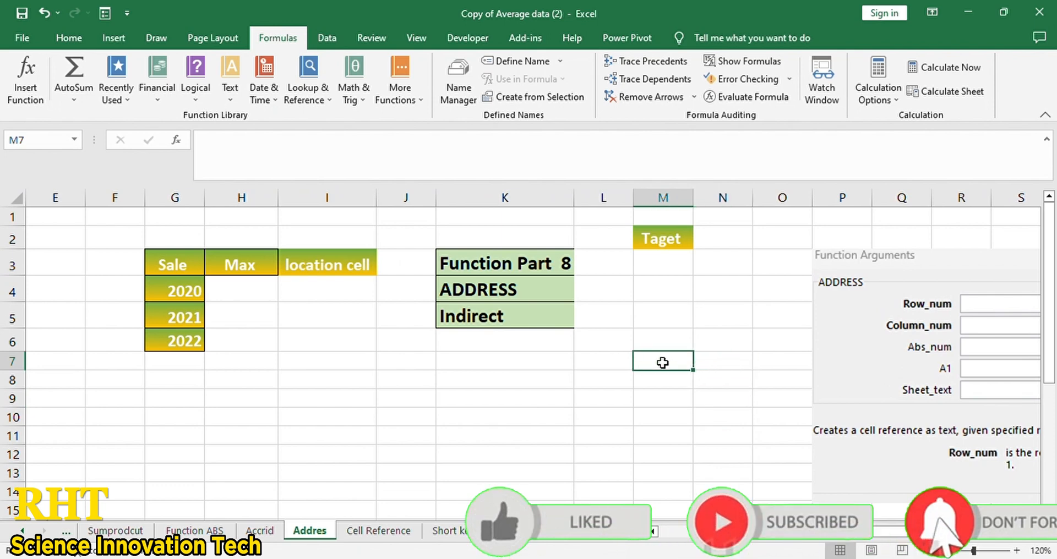
left_click(660, 248)
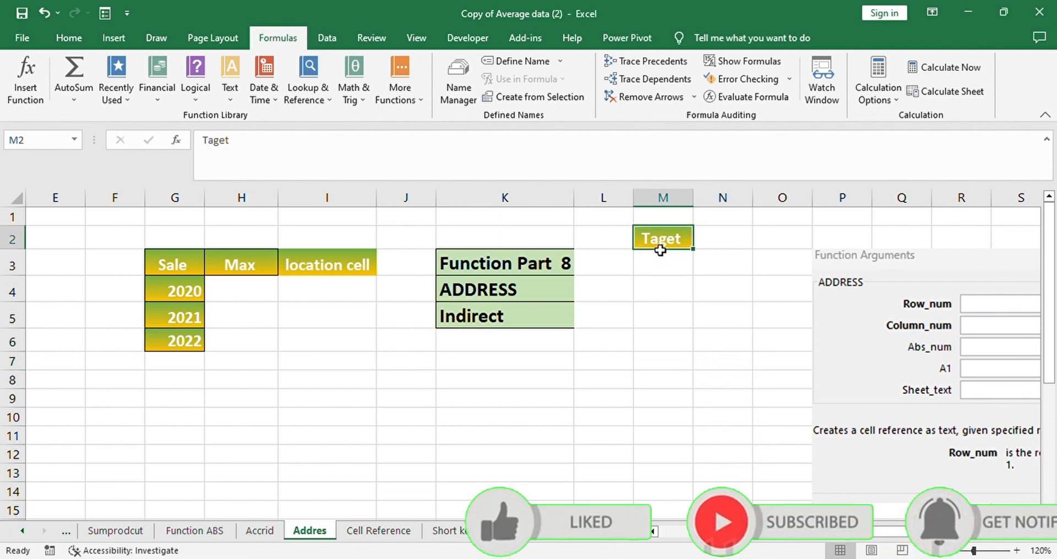
left_click(662, 350)
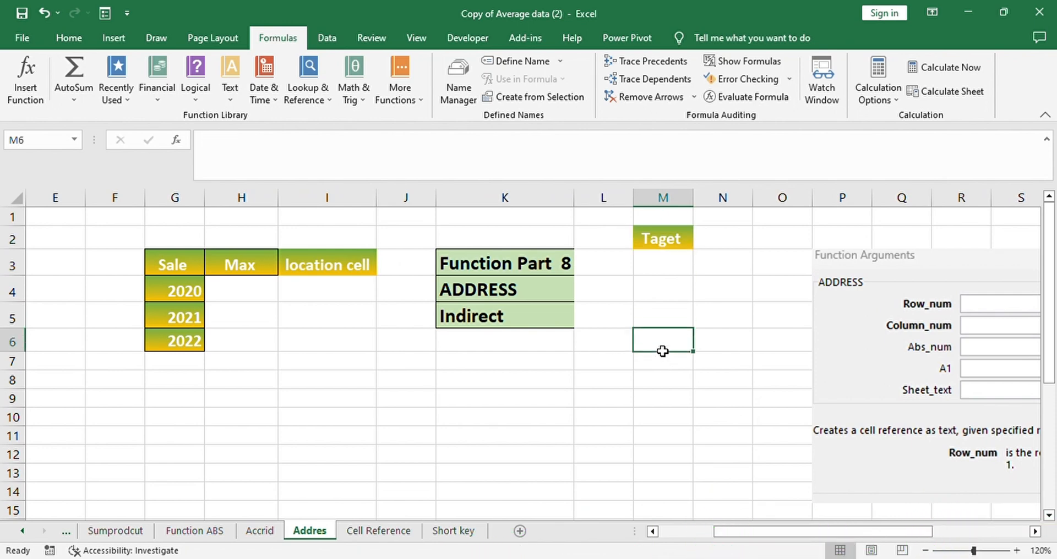
type("=add")
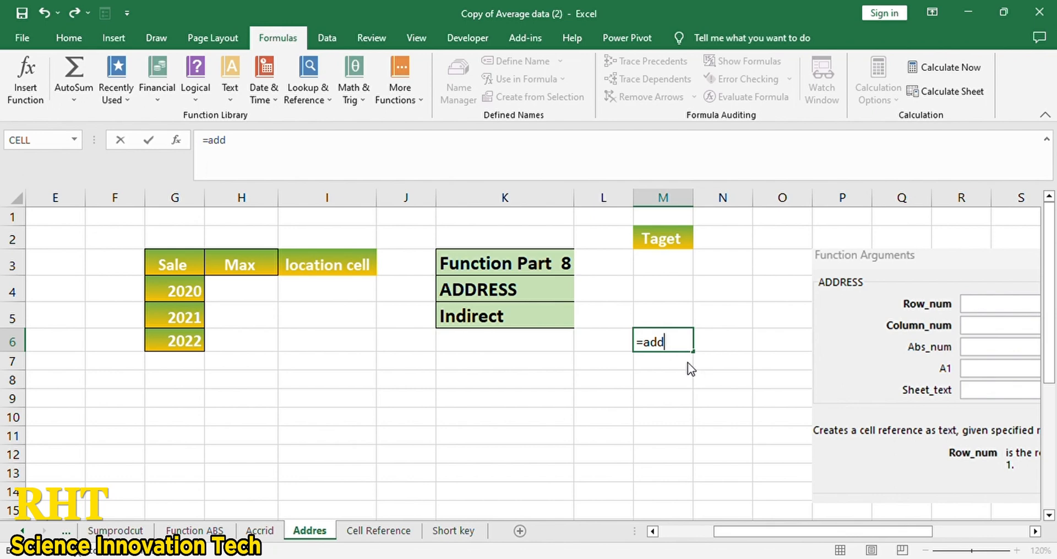
- Accept ADDRESS and give it ROW(M2) as the row argument
key("Tab")
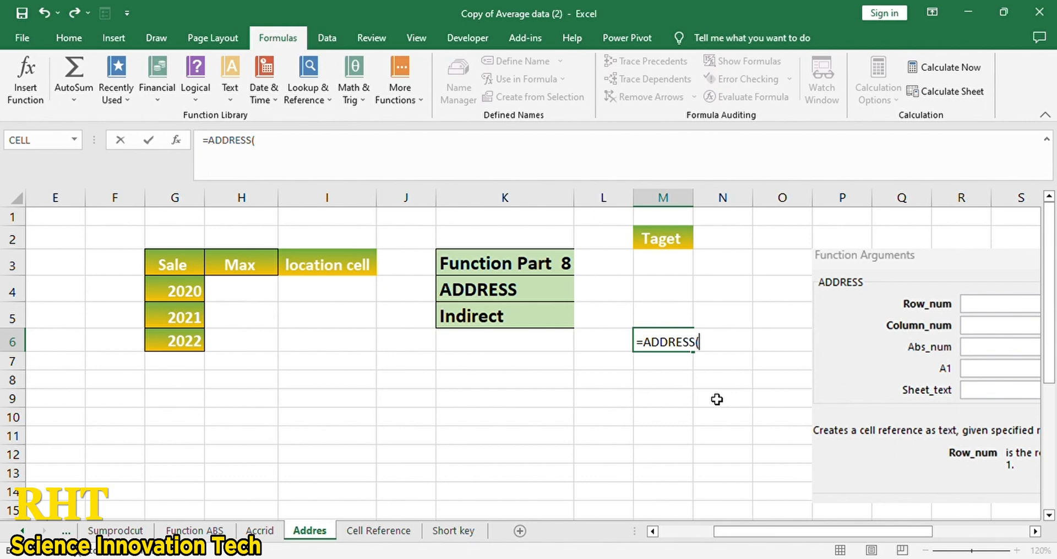
type("row9")
key("BackSpace")
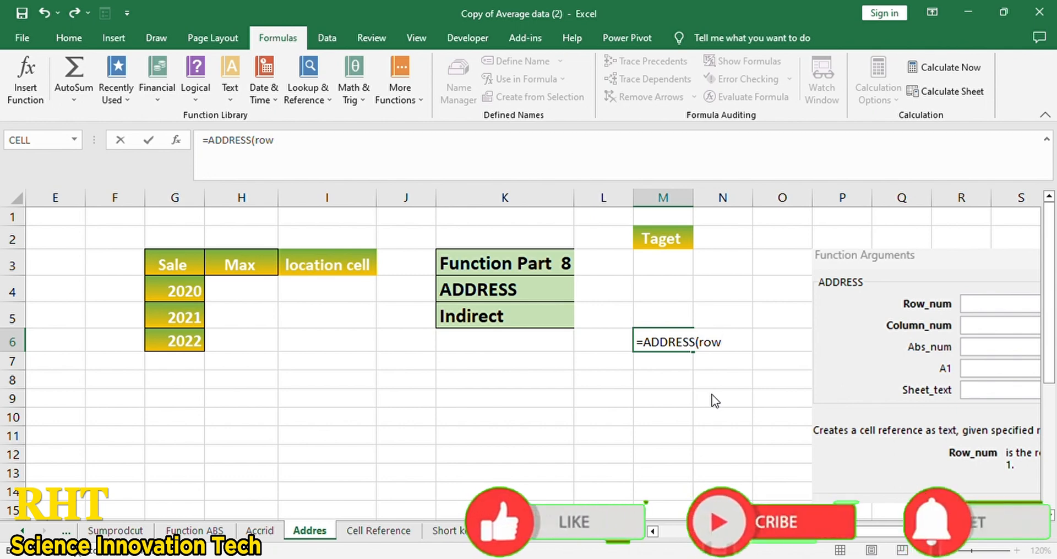
type("(")
left_click(661, 241)
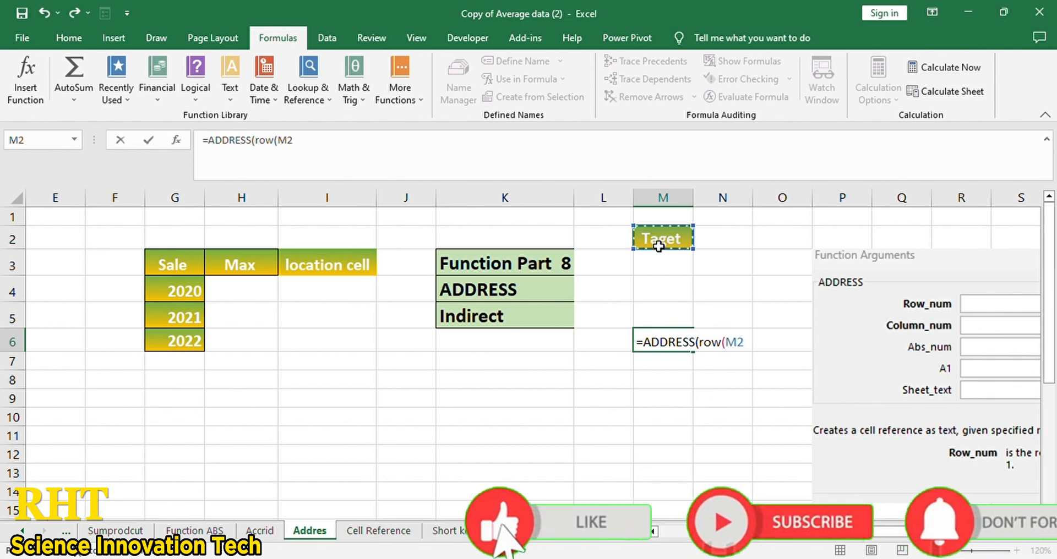
type(",")
key("BackSpace")
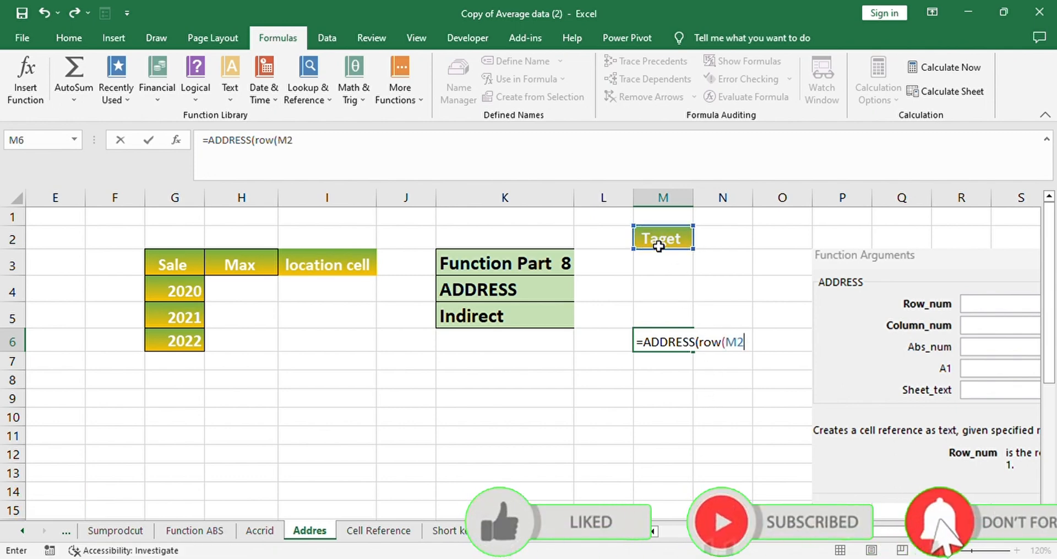
type("),col")
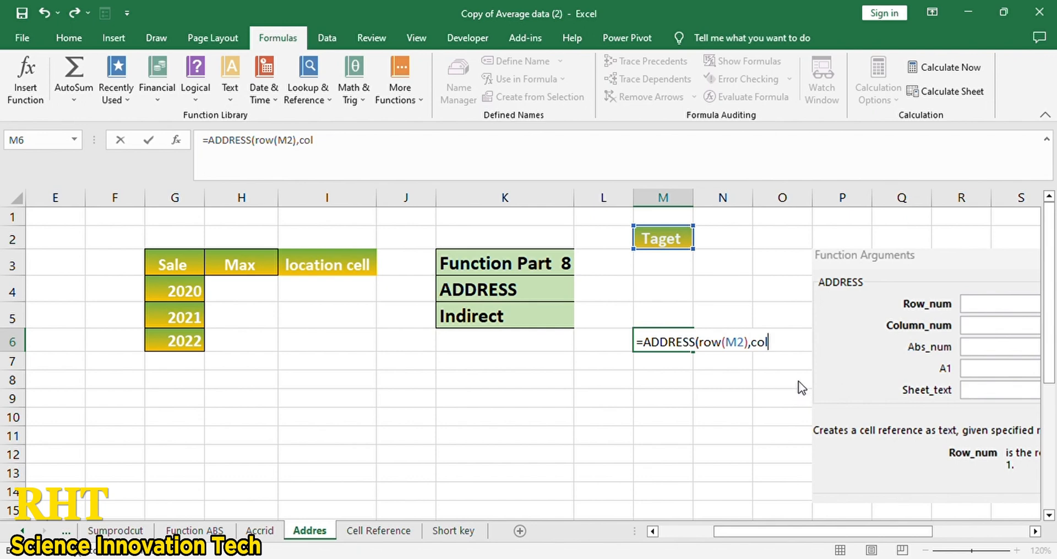
- Add COLUMN(M2), 4 and 1 to complete =ADDRESS(ROW(M2),COLUMN(M2),4,1) in M6
key("Tab")
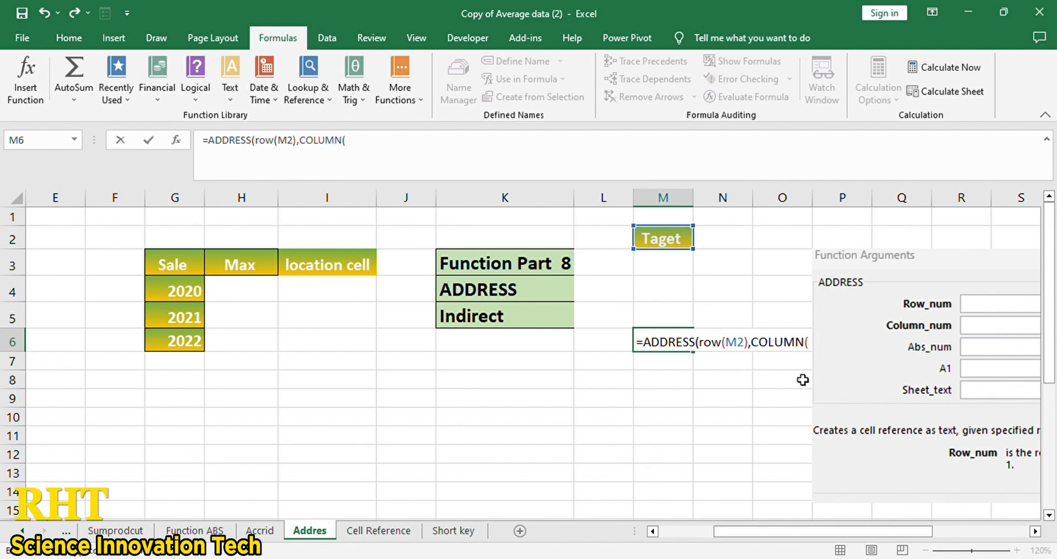
left_click(663, 242)
type(",")
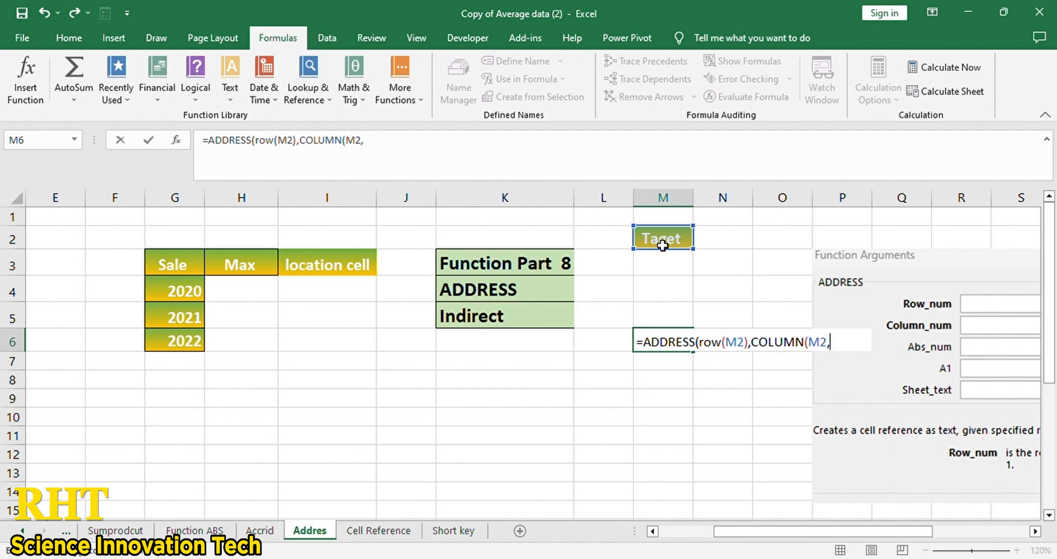
key("BackSpace")
type(")")
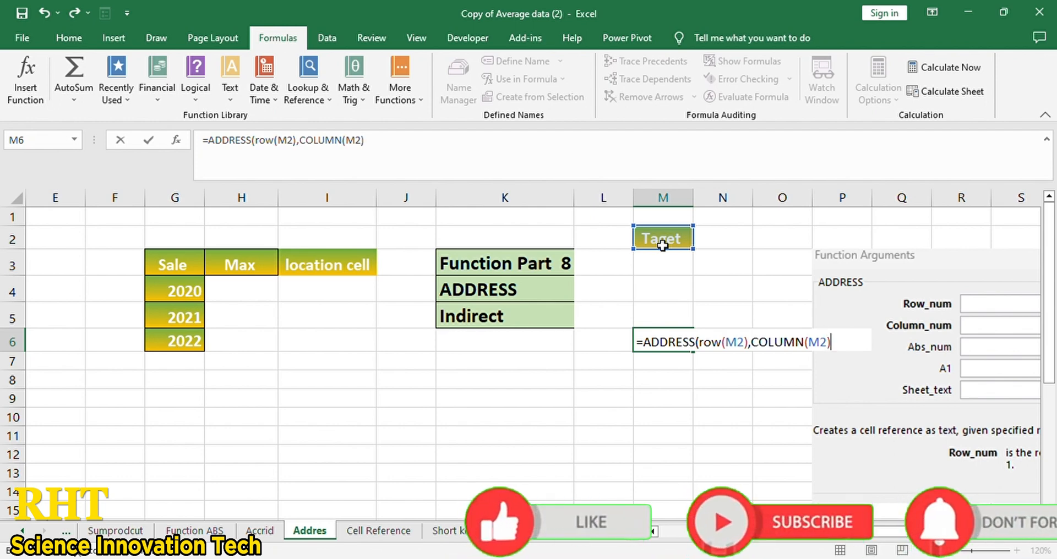
type(",")
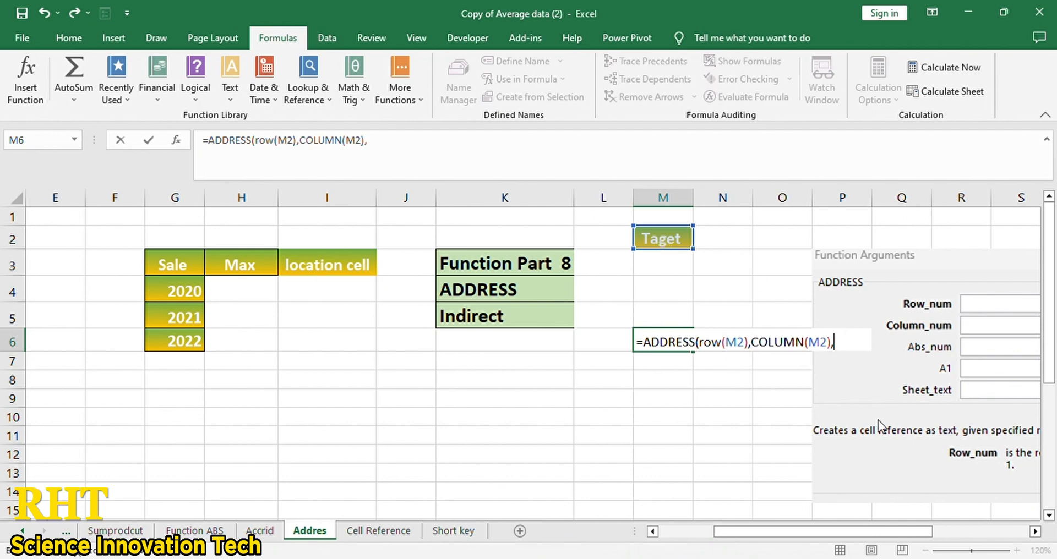
type("4,")
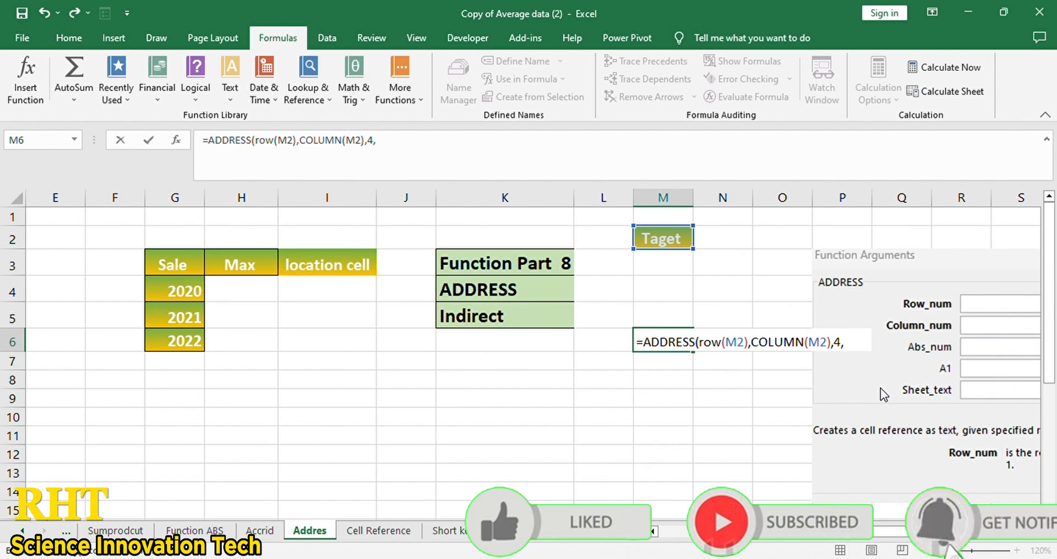
type("1")
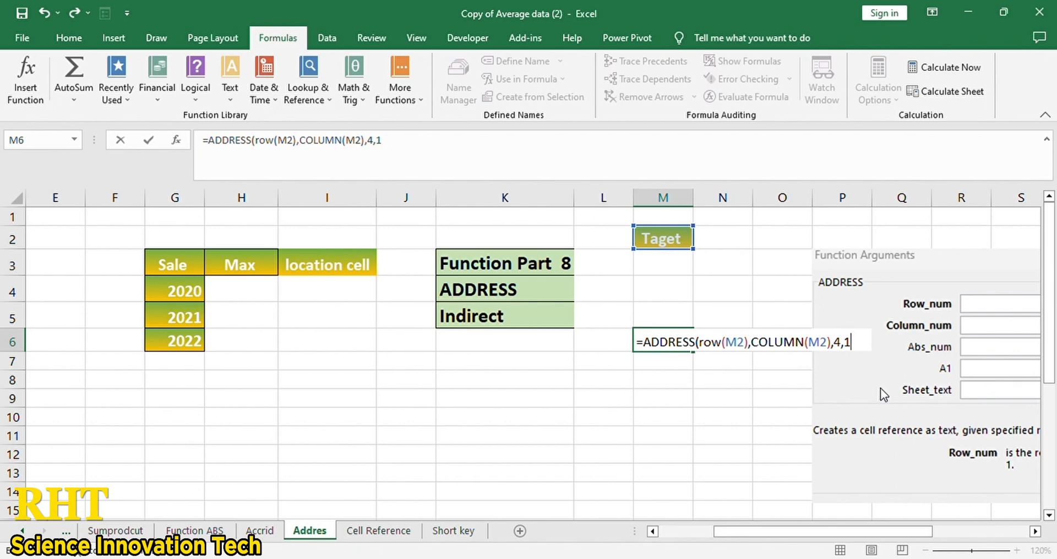
type(")")
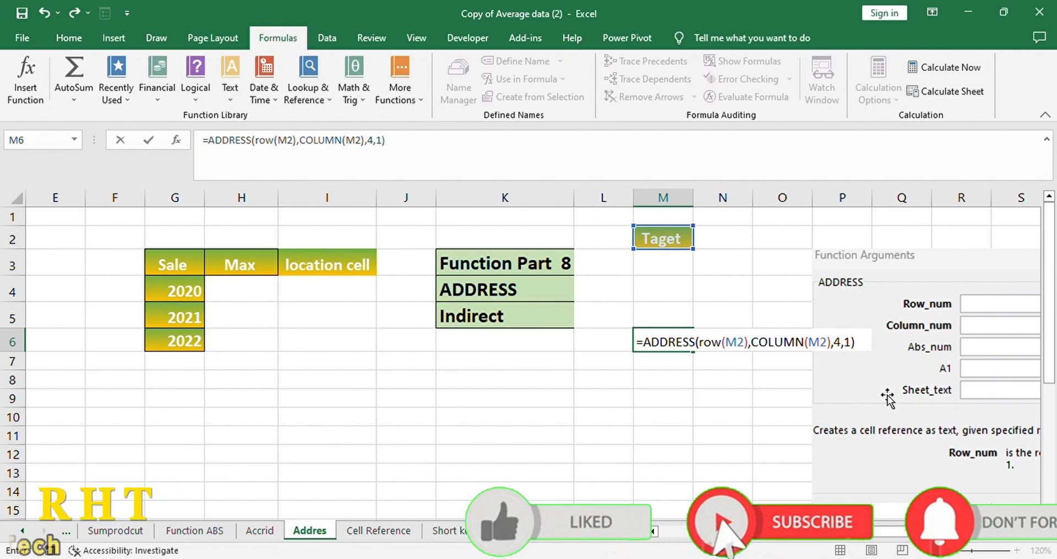
key("Return")
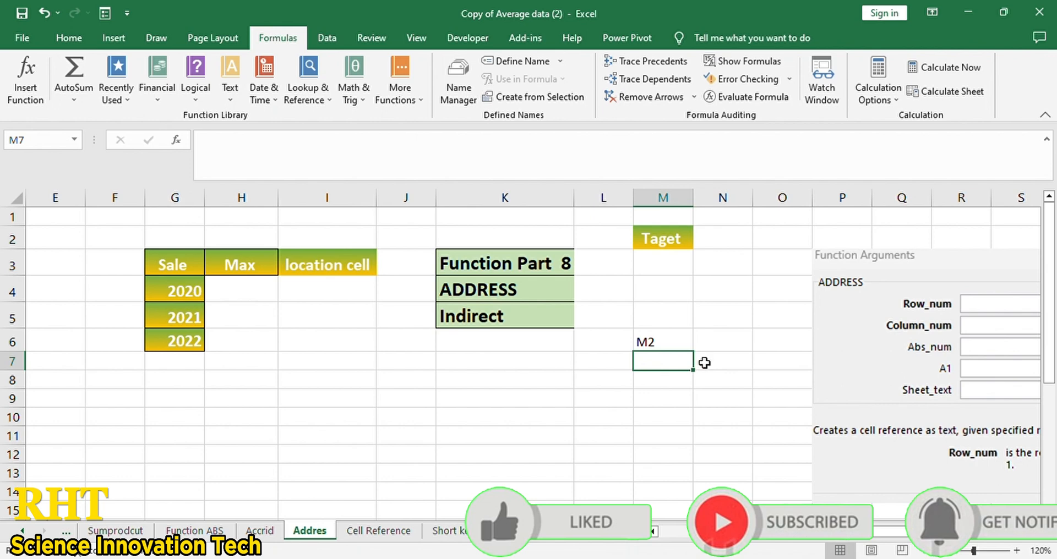
left_click(656, 342)
left_click(674, 199)
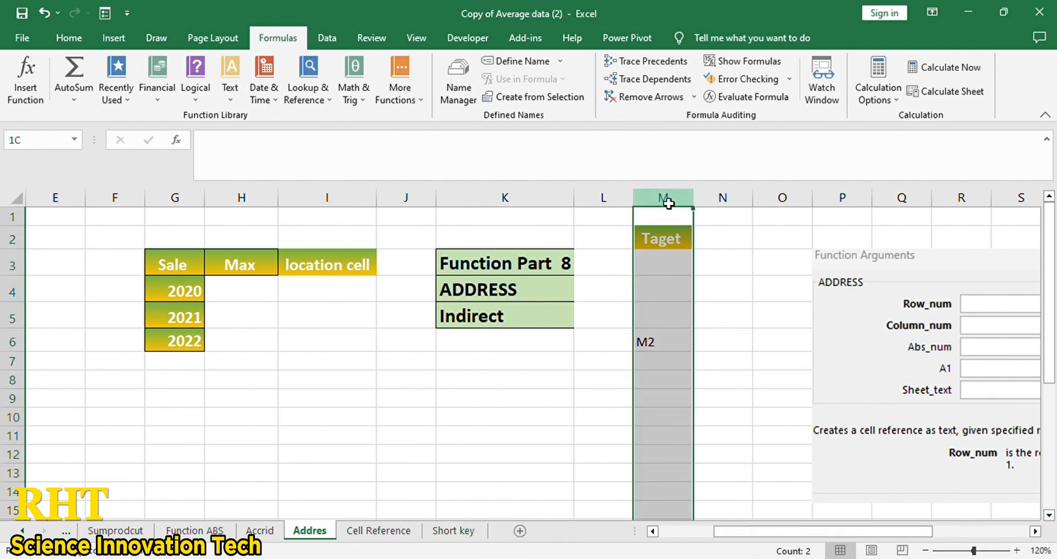
left_click(652, 342)
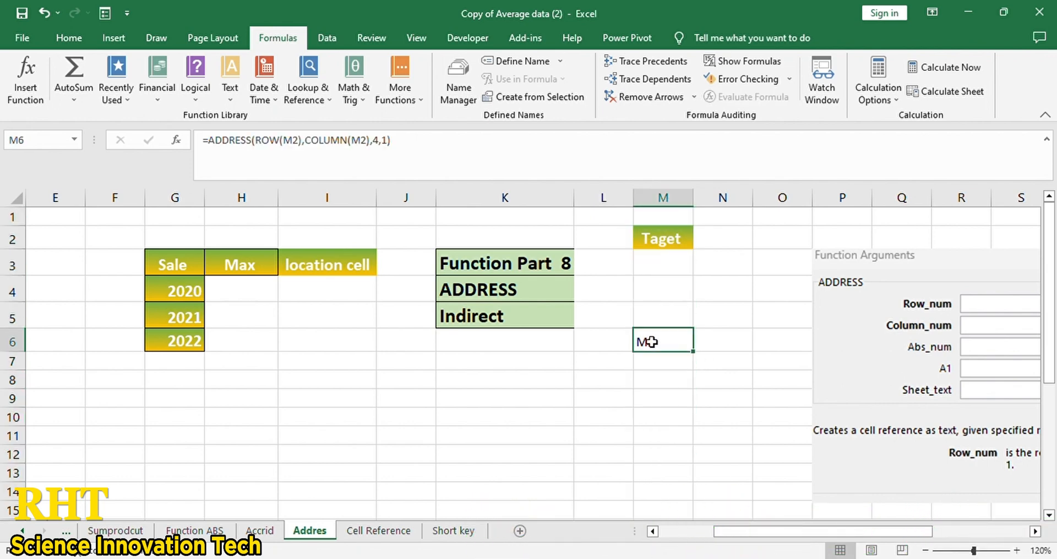
left_click(659, 240)
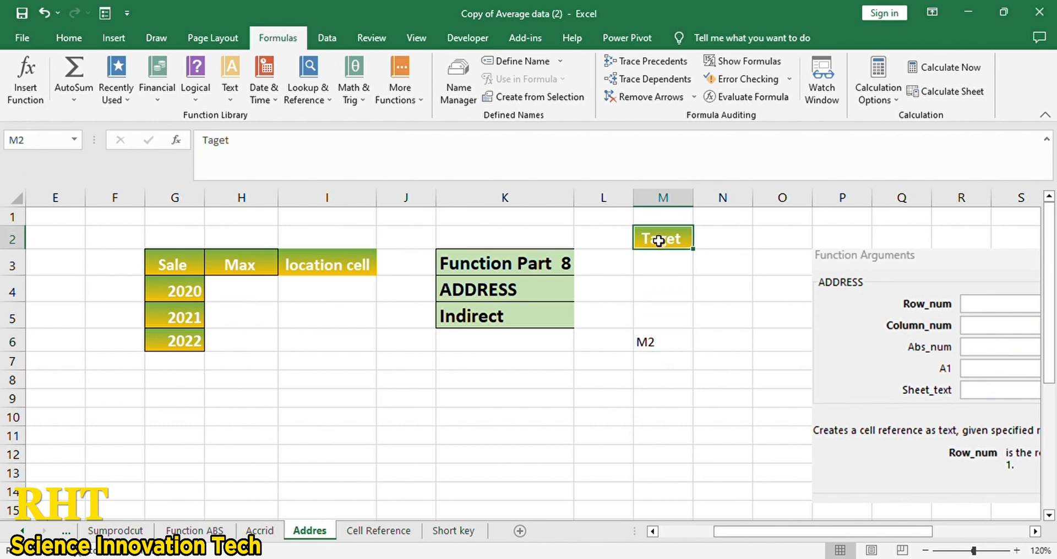
left_click(661, 352)
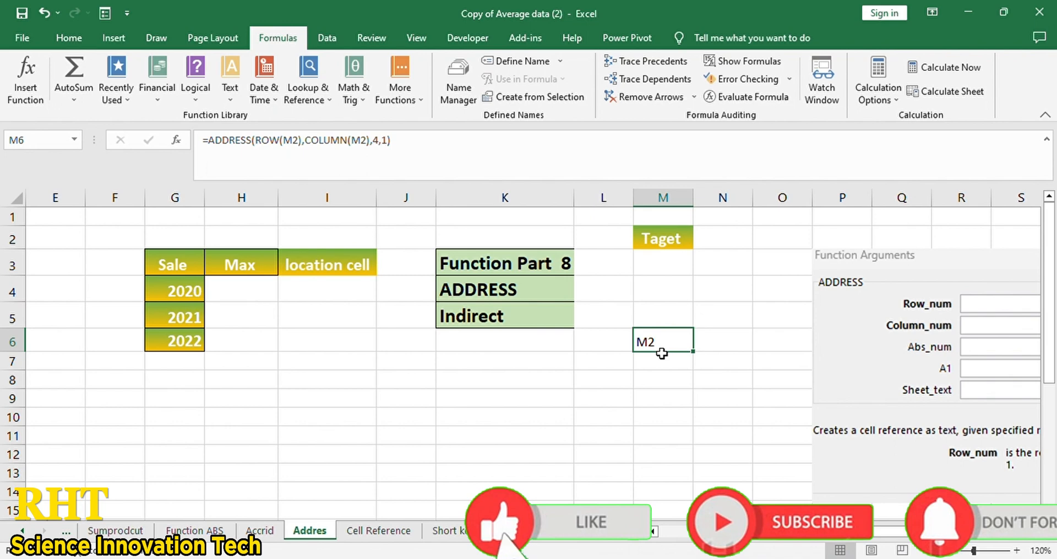
scroll(661, 353, "left", 3)
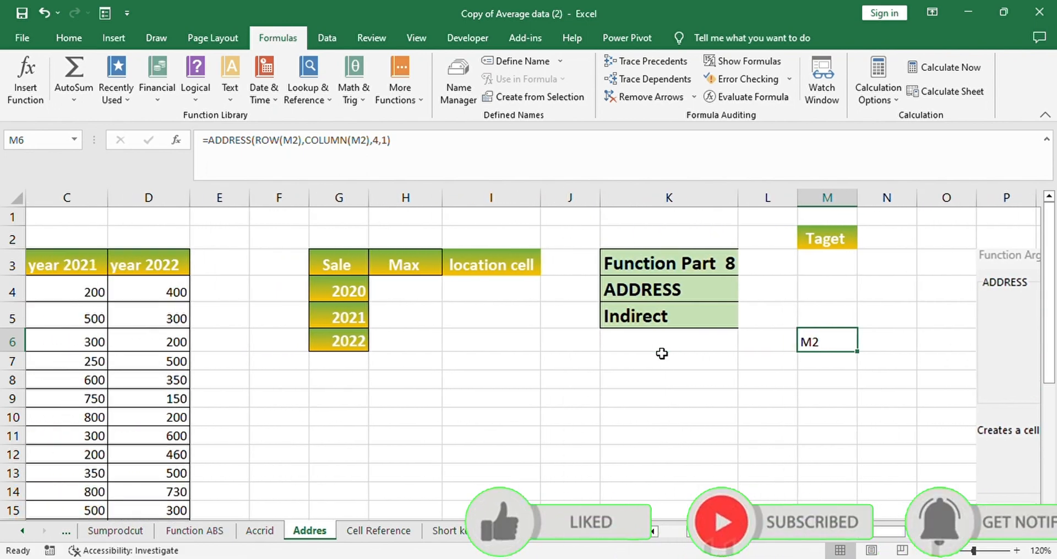
scroll(662, 353, "left", 2)
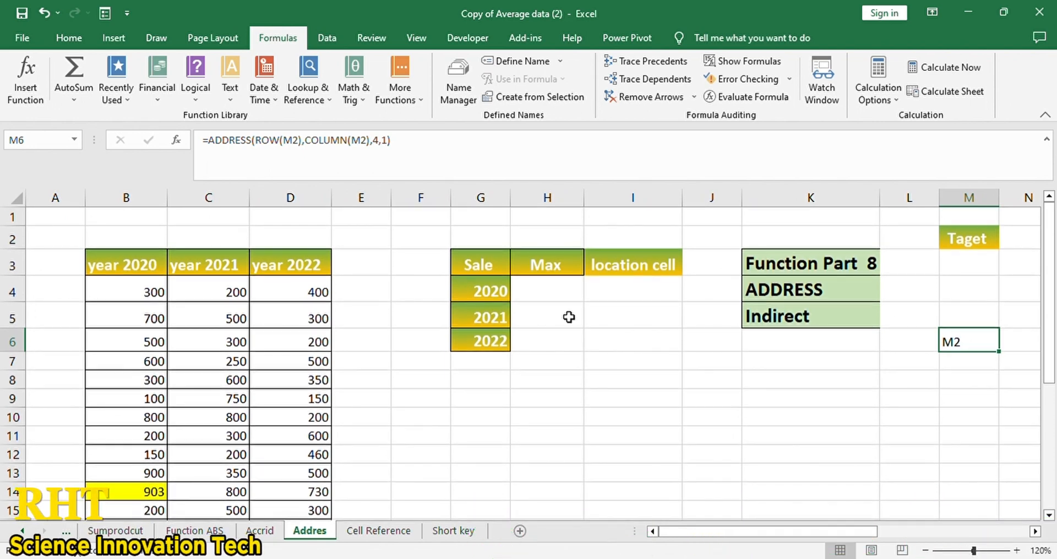
left_click(562, 299)
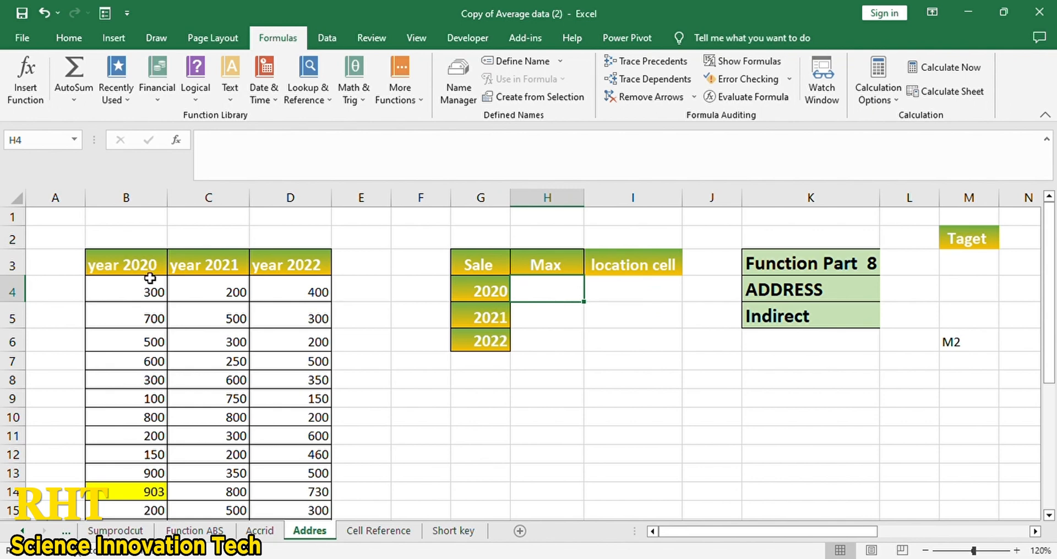
- Enter =MAX(B4:B27) in H4 for the 2020 maximum
mouse_move(147, 275)
left_mouse_down()
mouse_move(217, 275)
mouse_move(154, 270)
left_mouse_up()
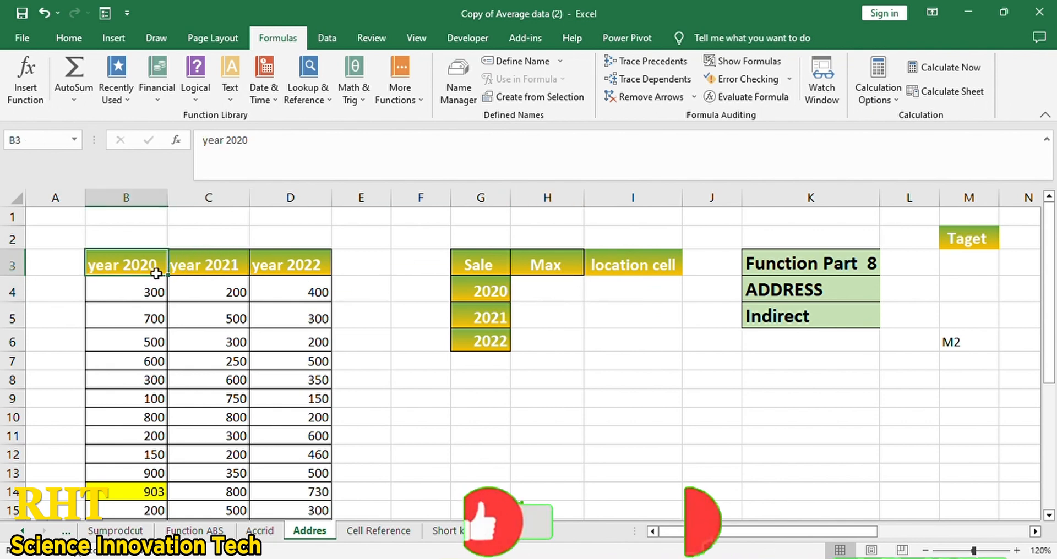
left_click(313, 270)
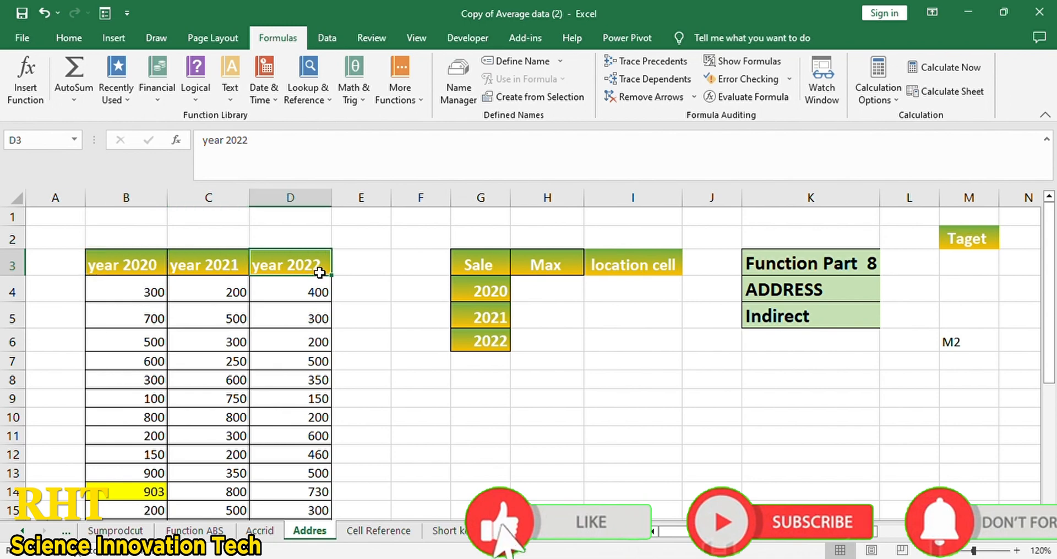
left_click(552, 292)
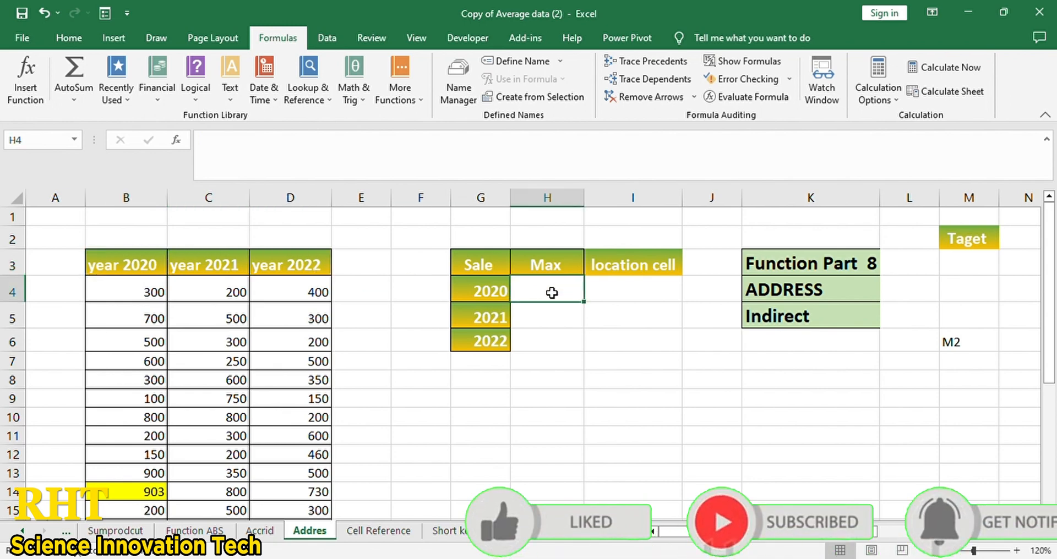
type("=")
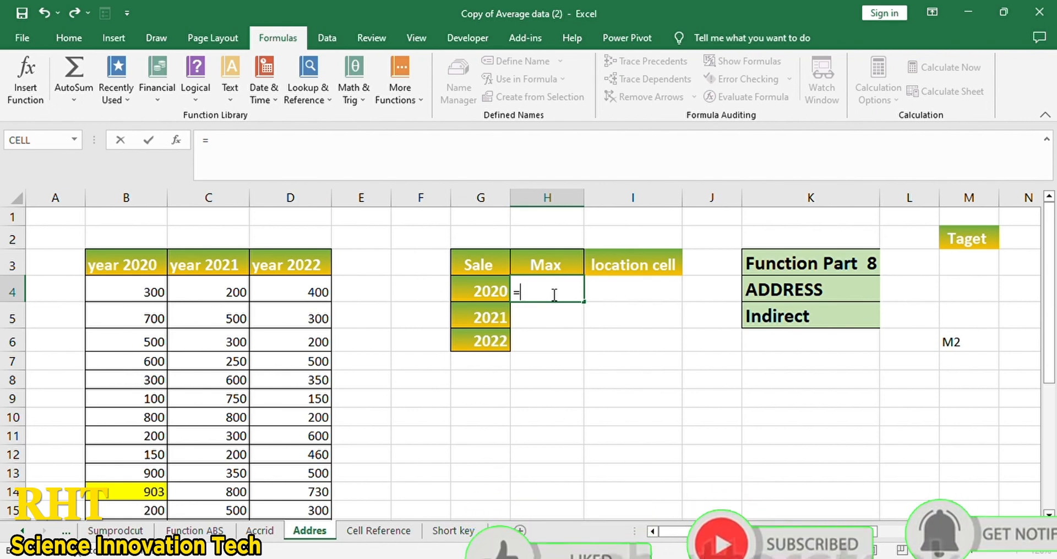
type("max(")
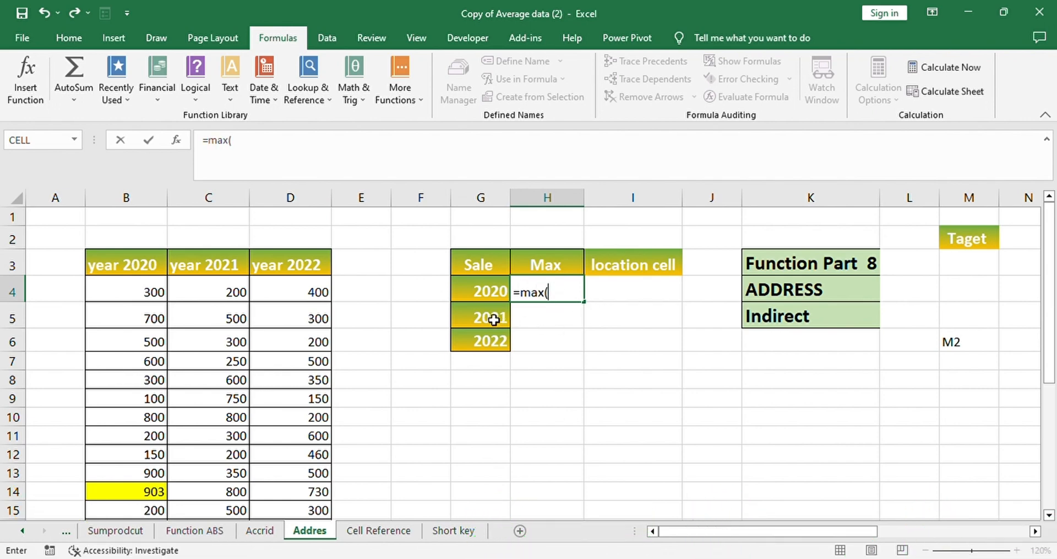
left_click(152, 296)
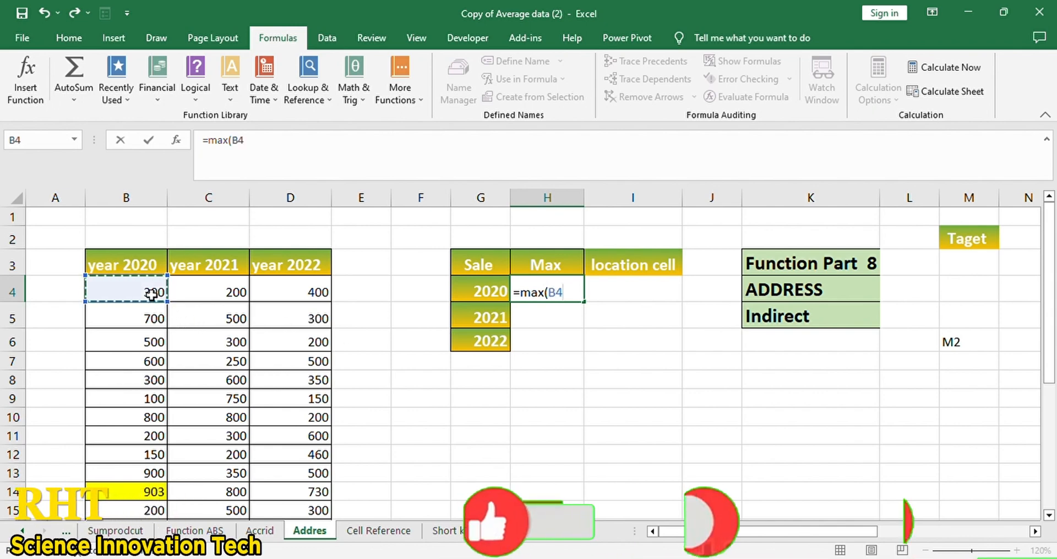
key("ctrl+shift+Down")
scroll(492, 332, "up", 4)
scroll(492, 332, "up", 1)
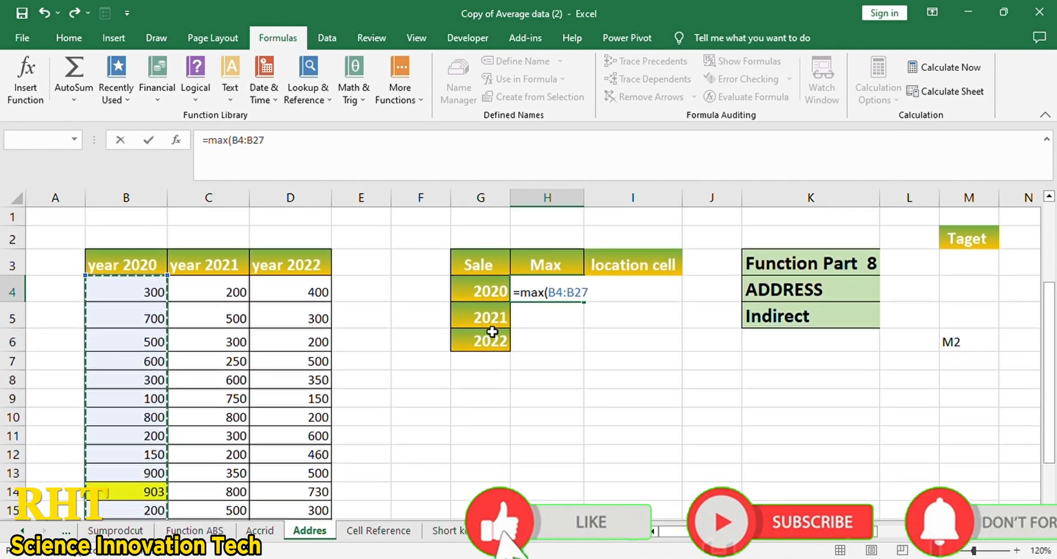
type(")")
key("Return")
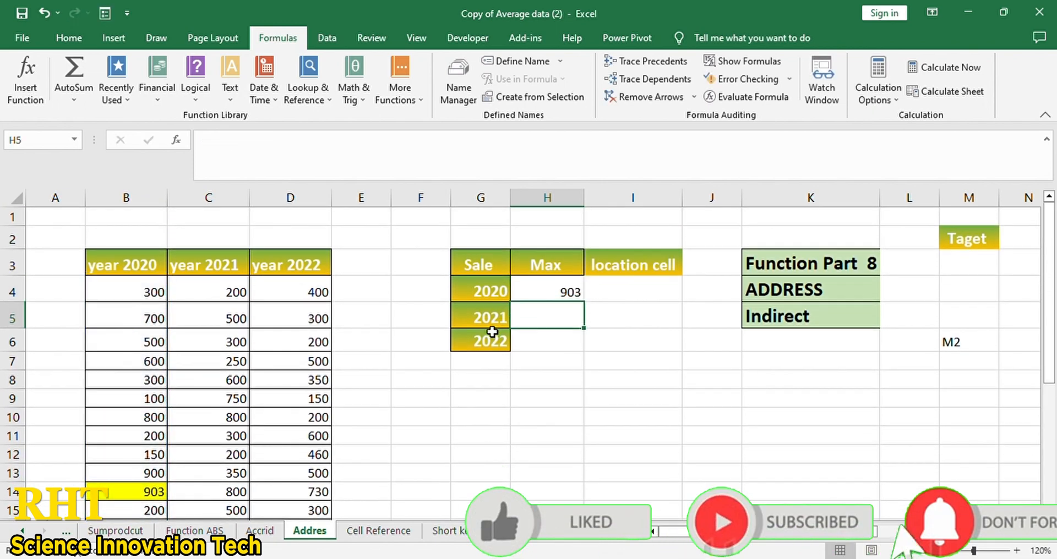
- Check the 2020 maximum of 903 against its values in column B
left_click(577, 299)
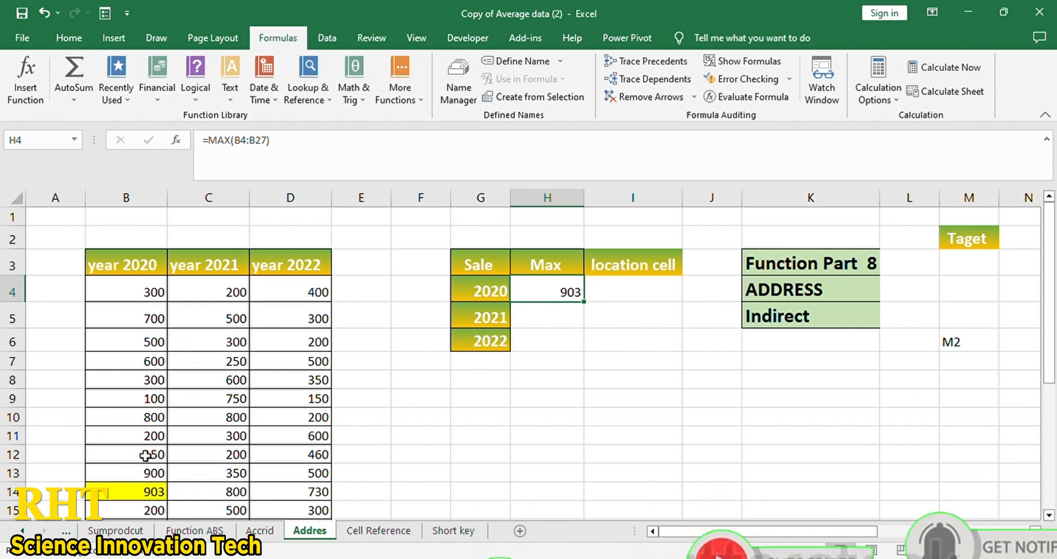
left_click(138, 493)
scroll(138, 497, "down", 2)
scroll(138, 497, "up", 1)
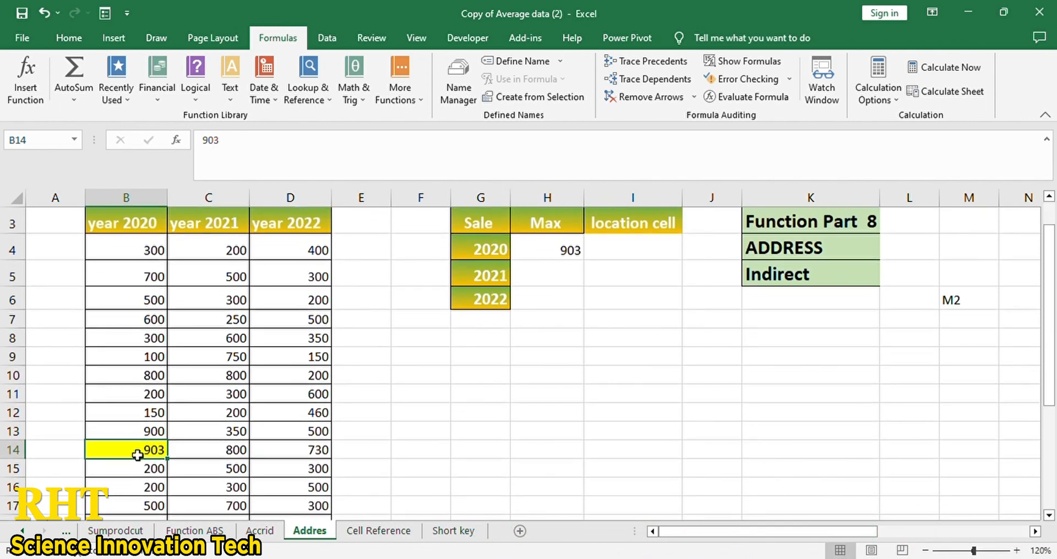
left_click(571, 255)
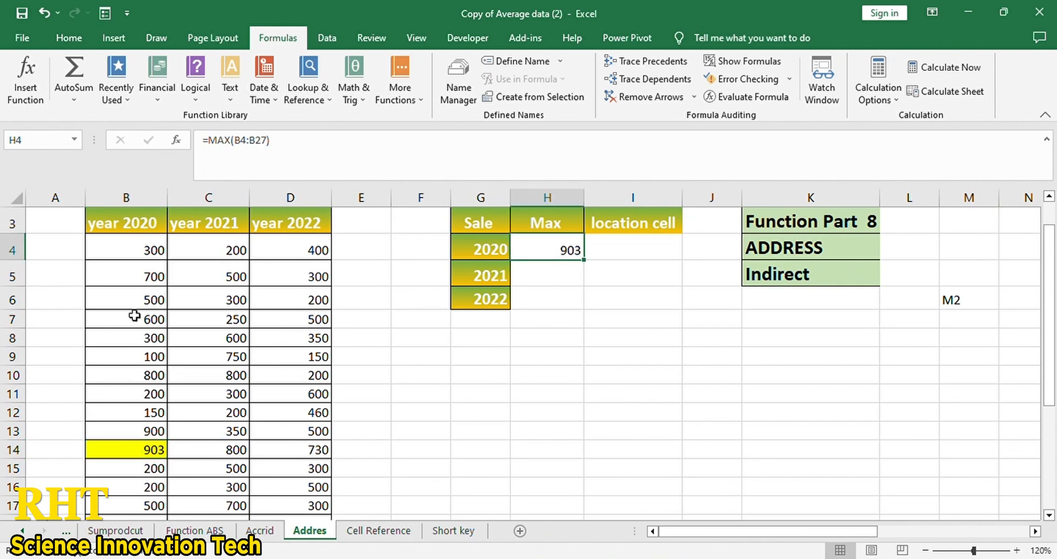
left_click_drag(139, 256, 143, 375)
- Enter =MAX(C4:C27) in H5 to get the 2021 maximum of 900
left_click(553, 279)
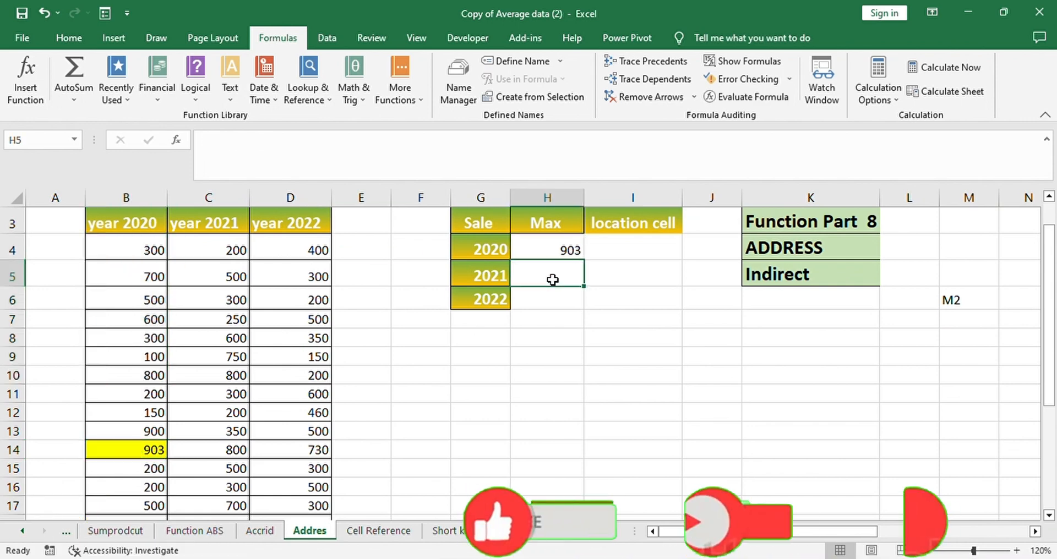
scroll(550, 277, "up", 1)
left_click(130, 330)
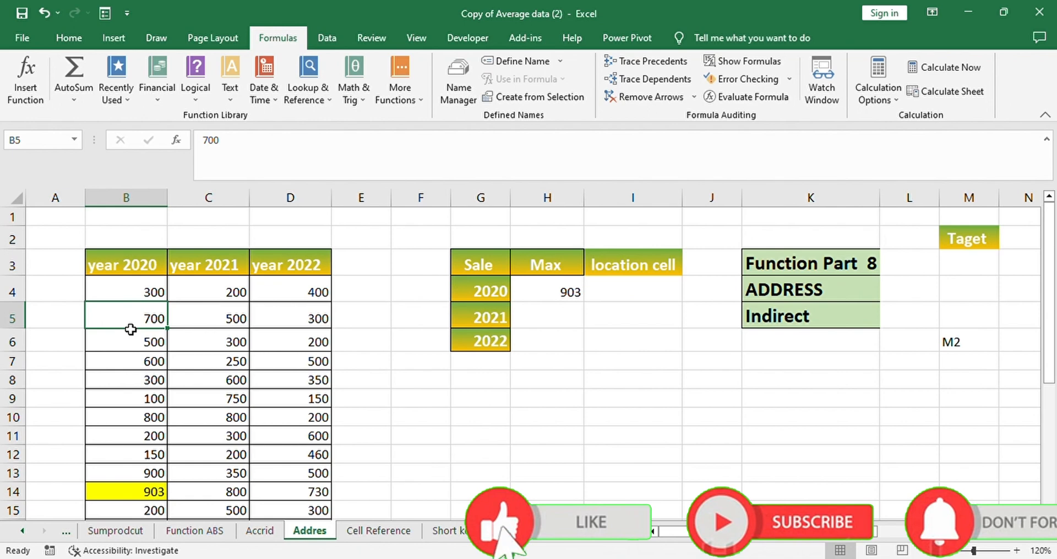
left_click(547, 321)
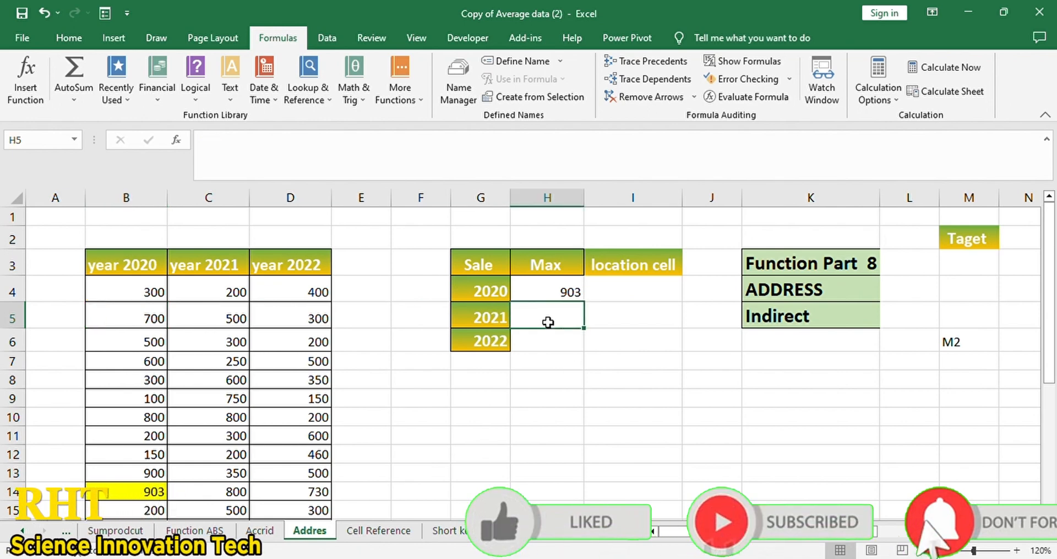
type("=max")
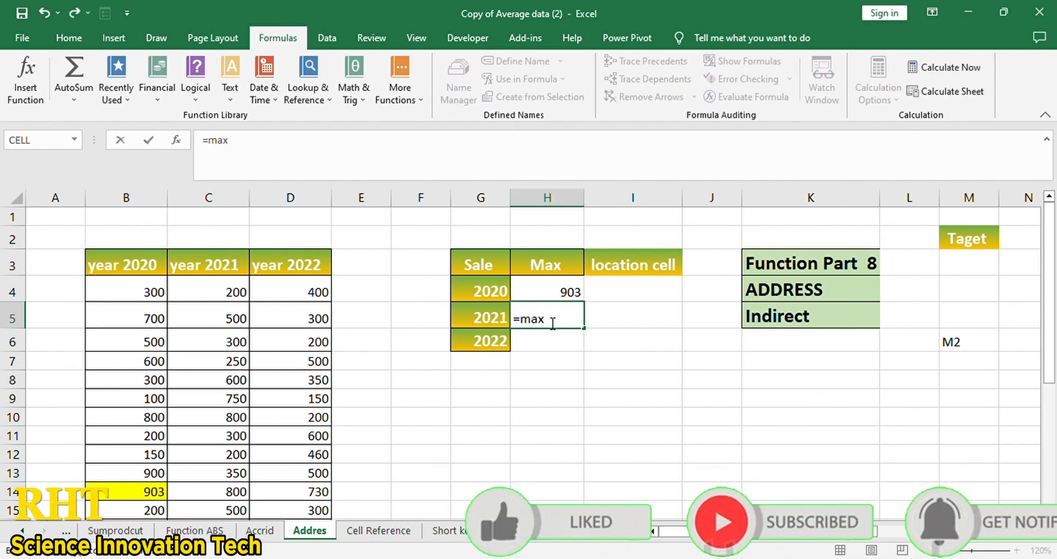
key("Tab")
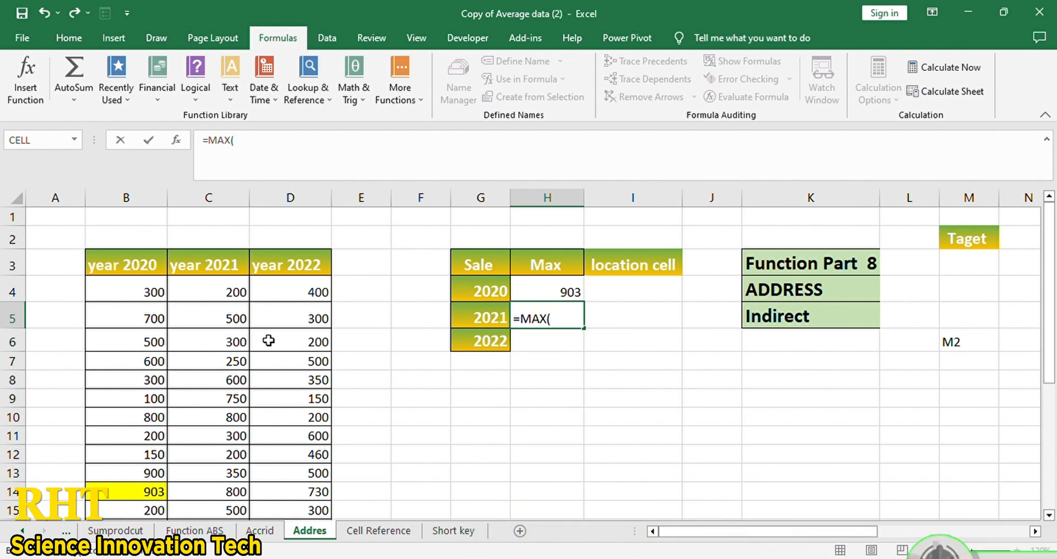
left_click_drag(229, 301, 218, 470)
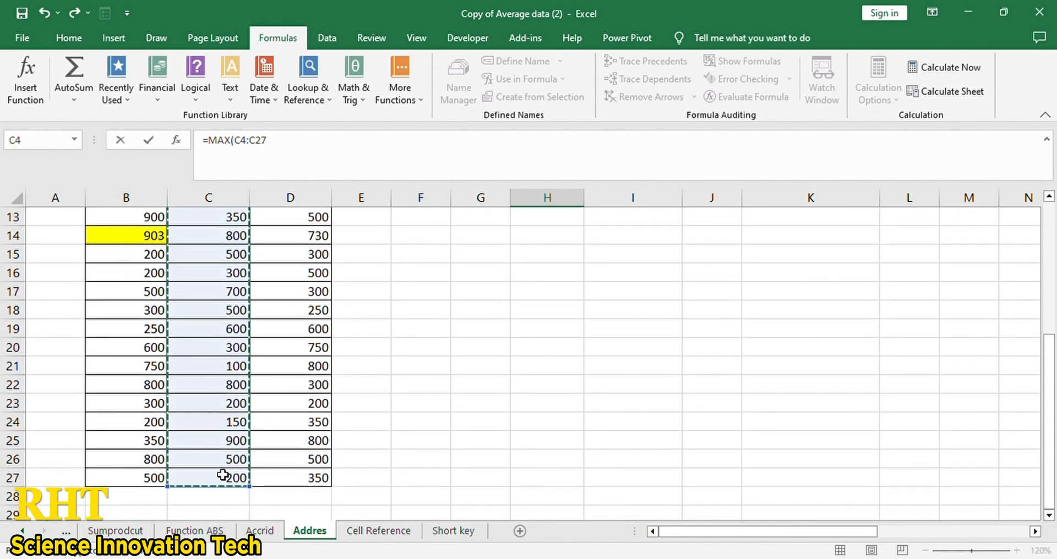
key("Return")
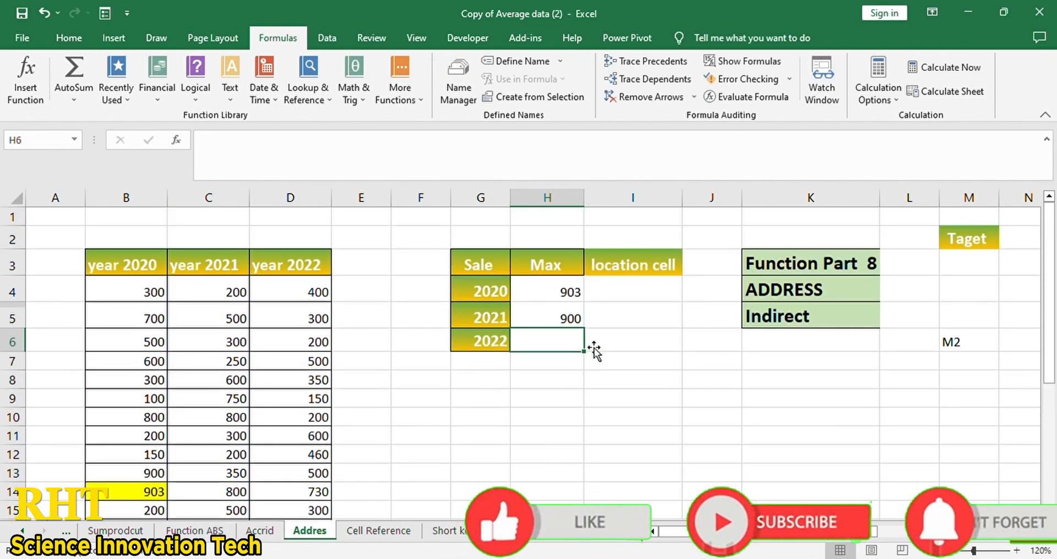
left_click(573, 324)
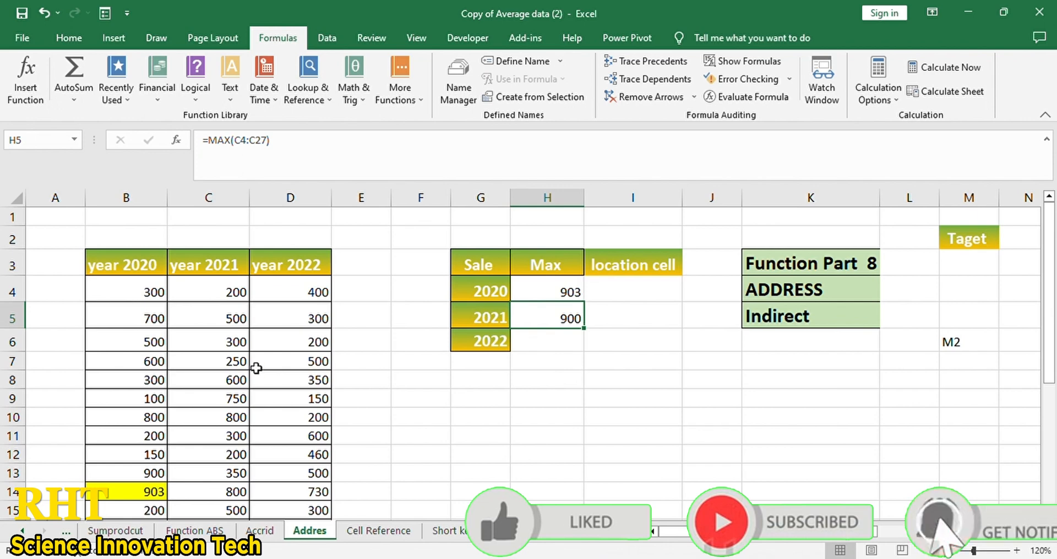
left_click(564, 346)
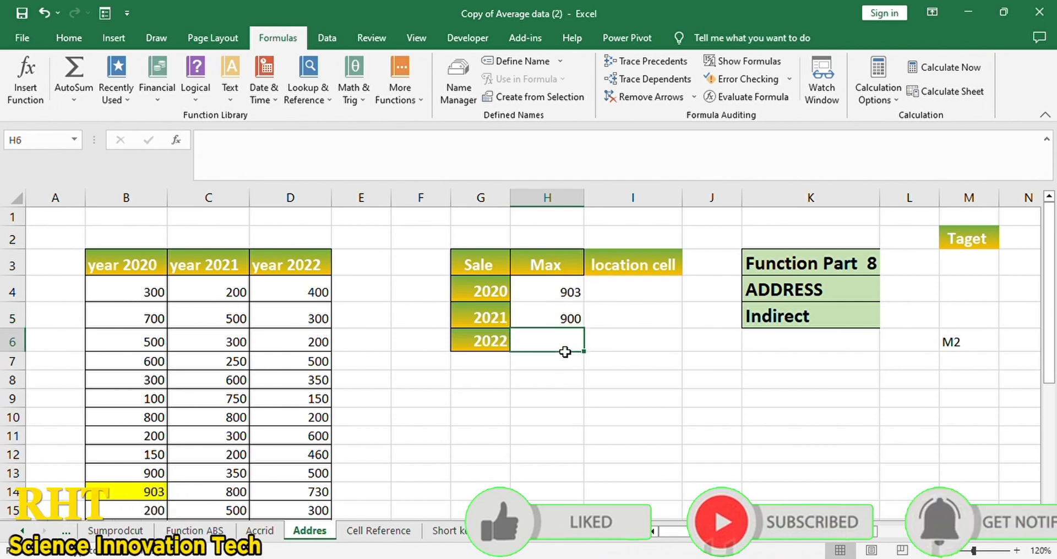
- Enter =MAX(D4:D27) in H6 to get the 2022 maximum of 800
type("=max")
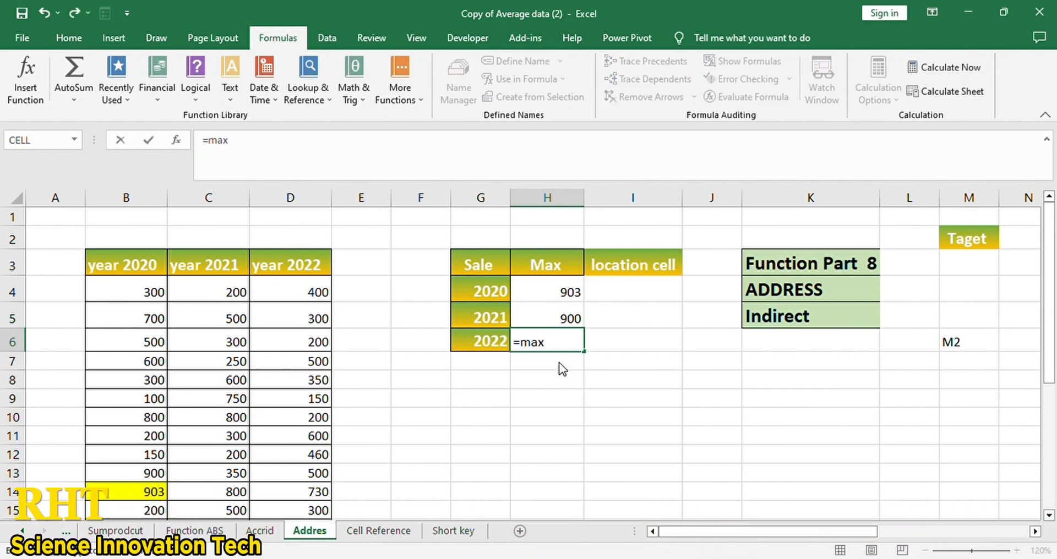
key("Tab")
left_click_drag(330, 297, 306, 493)
scroll(399, 402, "up", 4)
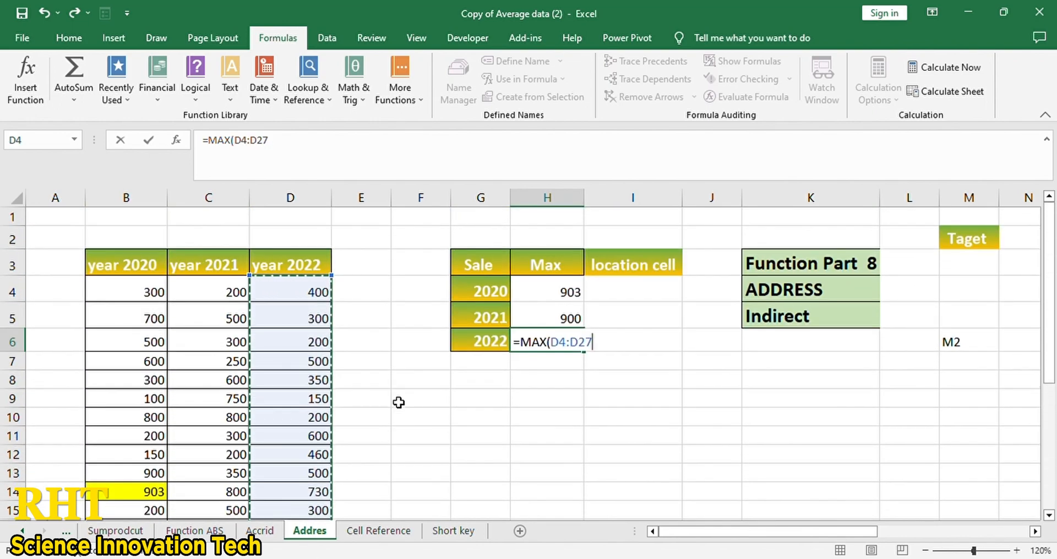
key("Return")
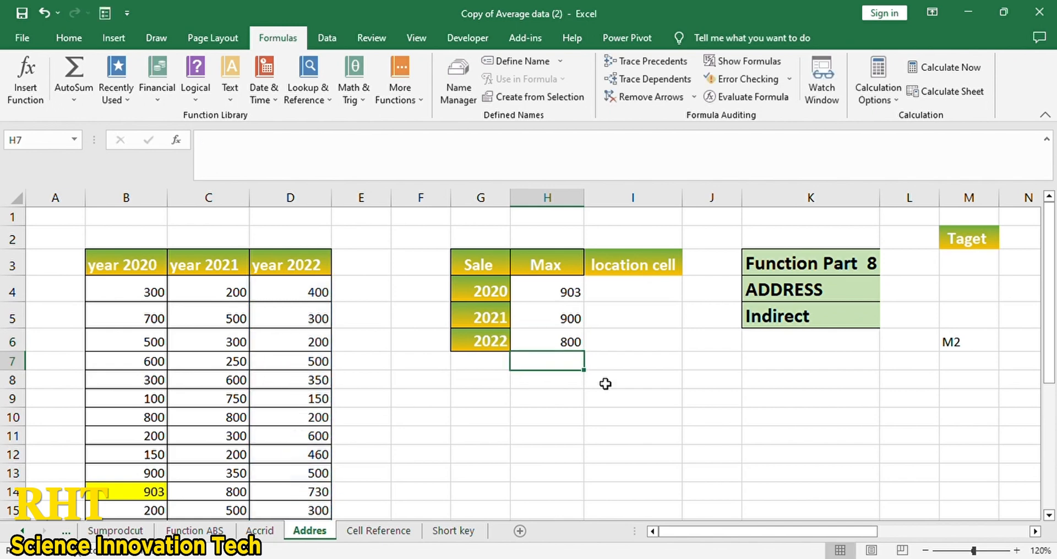
- Review the three Max results and move to the 2020 location cell I4
left_click(548, 317)
left_click(561, 292)
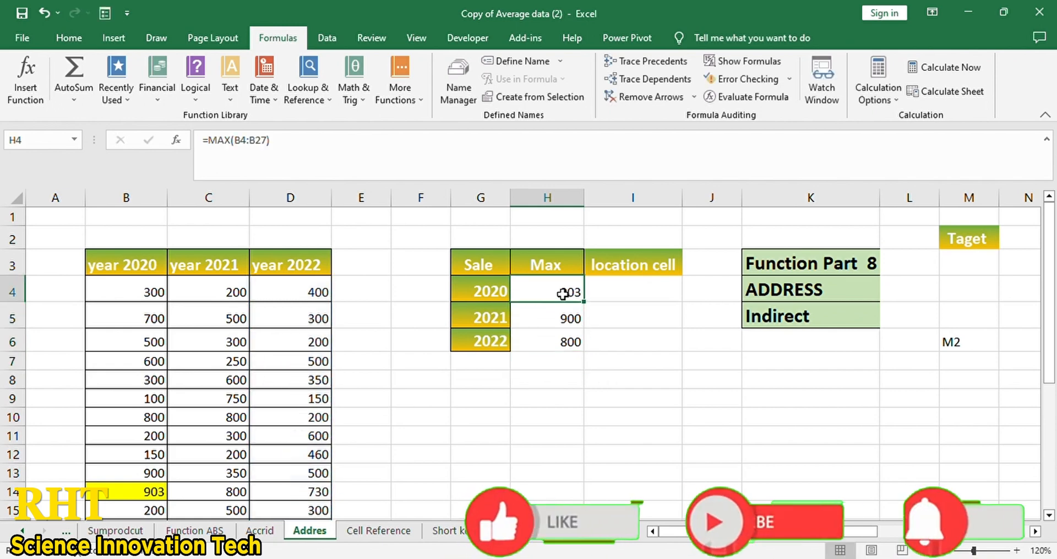
left_click(570, 322)
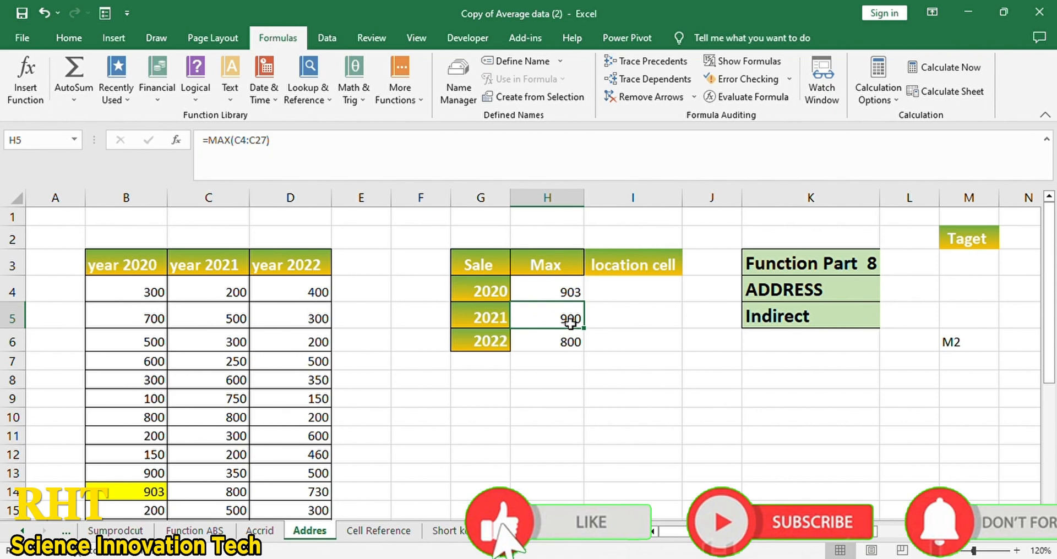
left_click(573, 338)
left_click(666, 293)
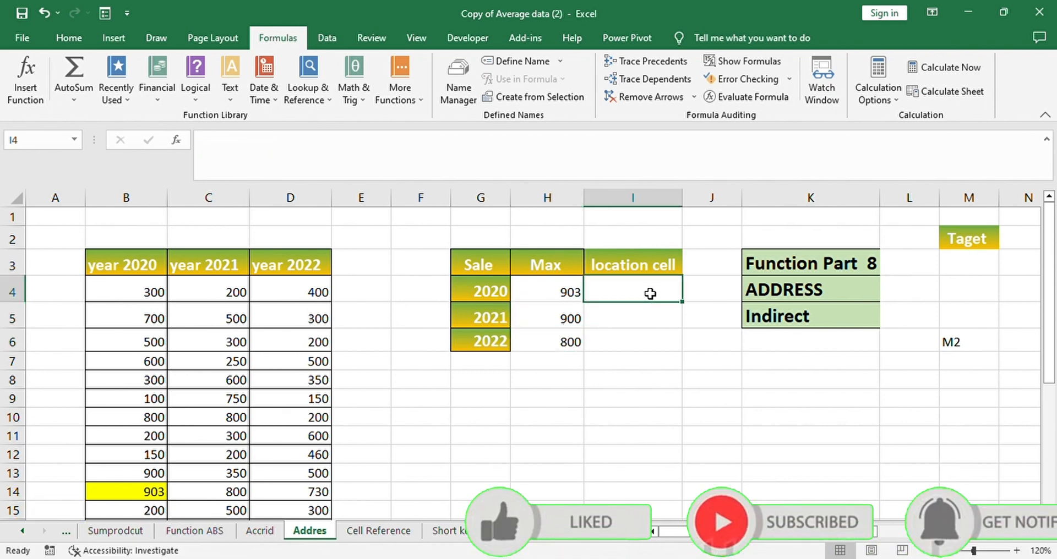
left_click_drag(137, 292, 308, 524)
left_click(517, 411)
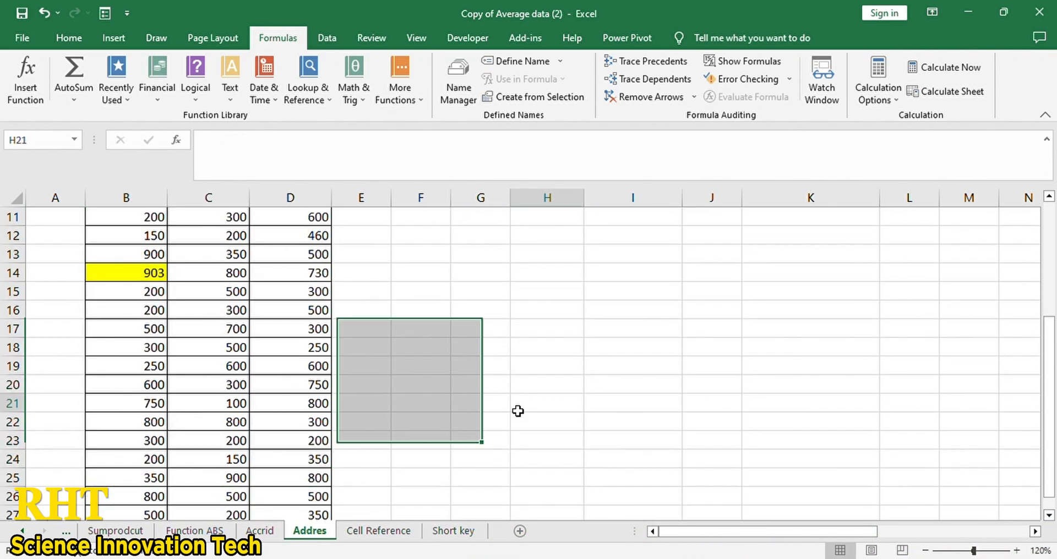
scroll(518, 413, "up", 4)
left_click(644, 293)
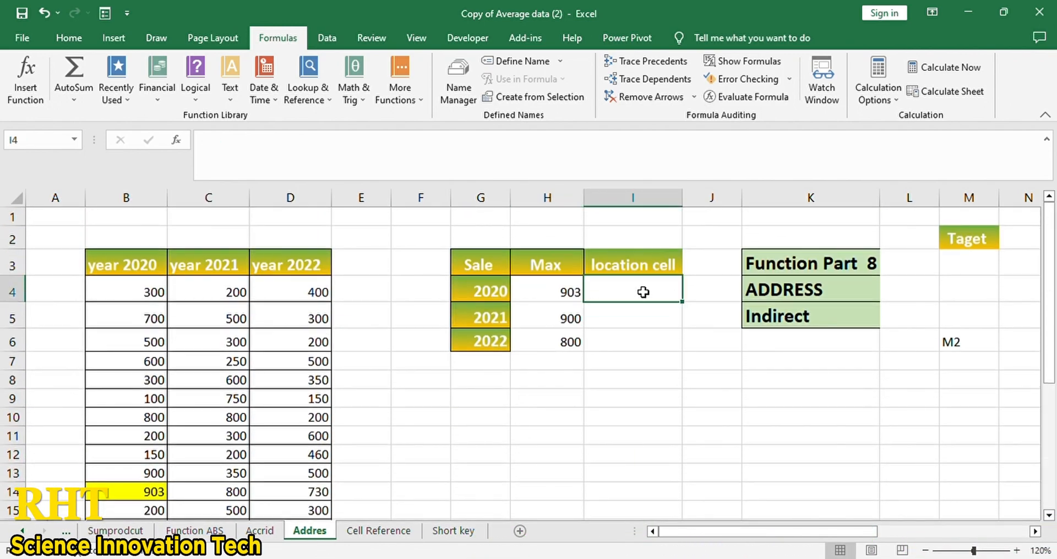
- In I4, begin =ADDRESS( and nest MATCH inside it, discarding a stray H4 reference
type("=add")
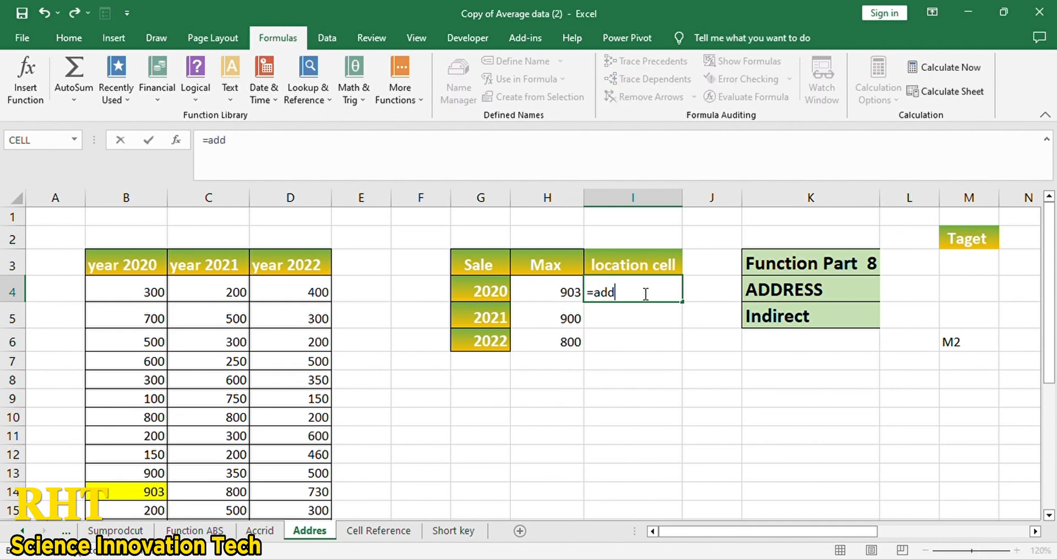
key("Tab")
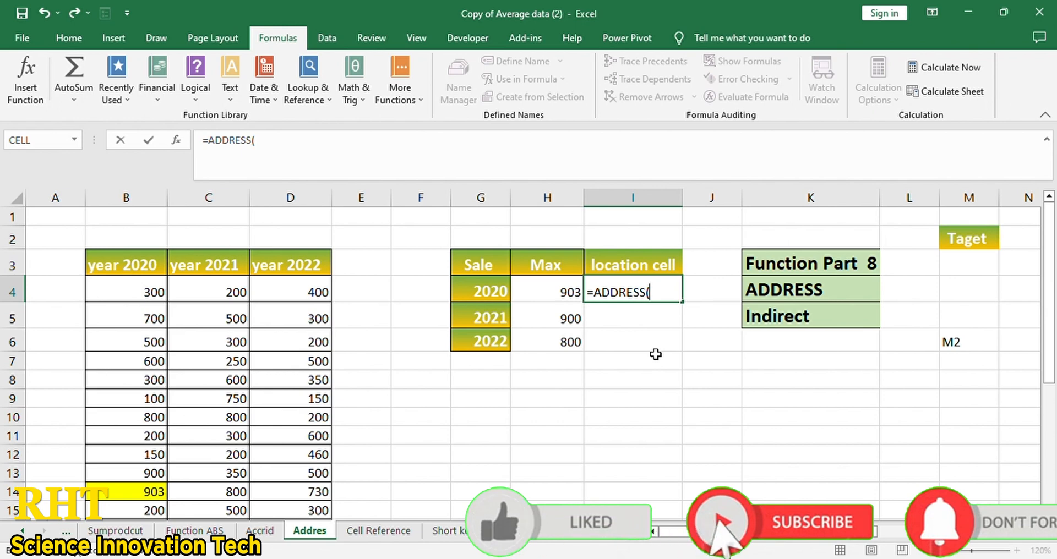
left_click(548, 302)
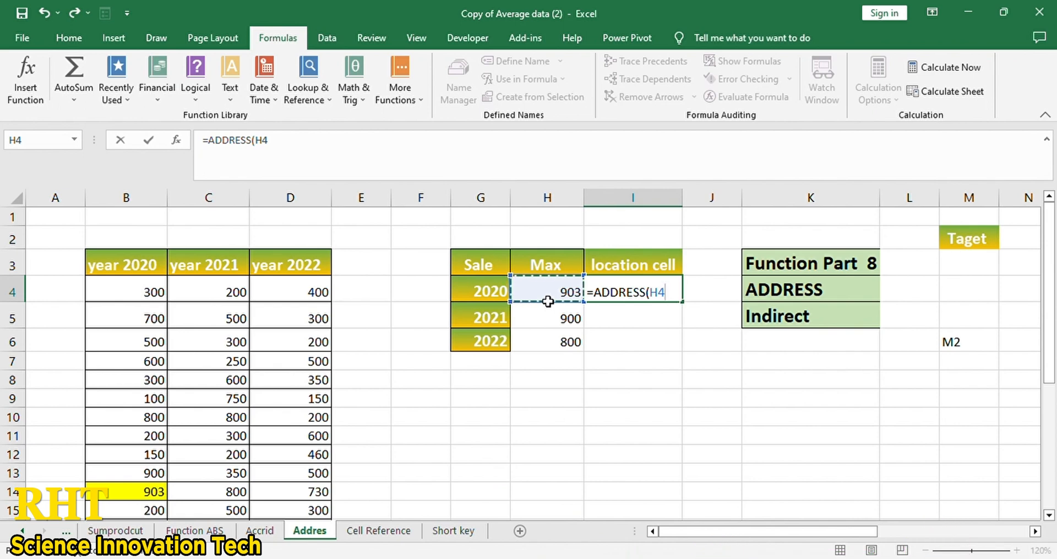
key("BackSpace")
key("BackSpace")
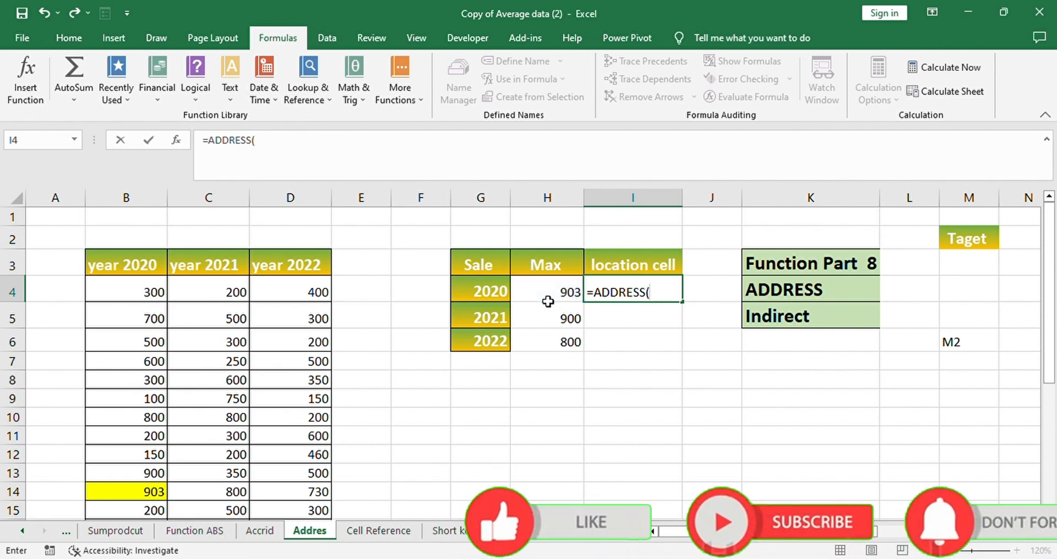
key("BackSpace")
key("BackSpace")
key("BackSpace")
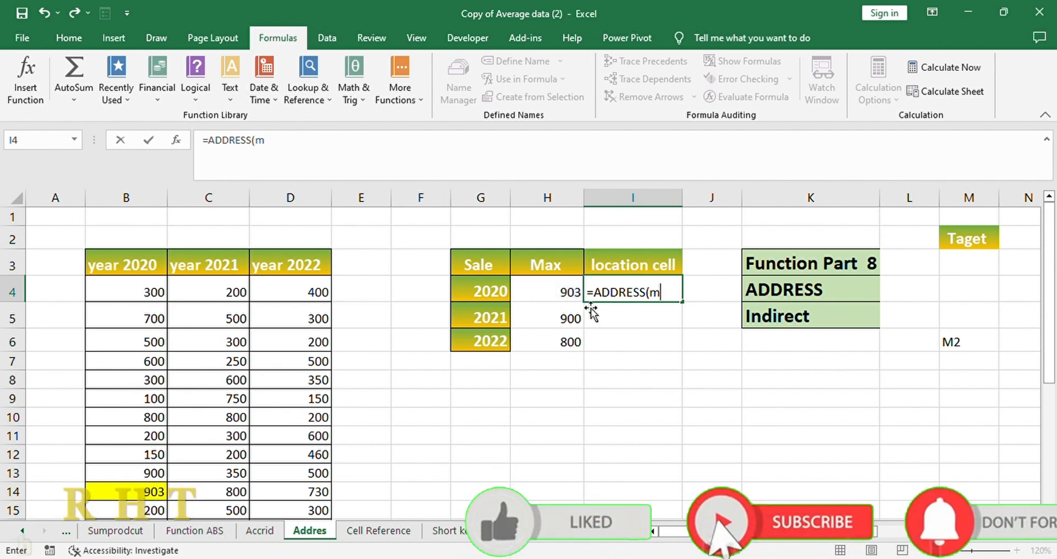
type("ma")
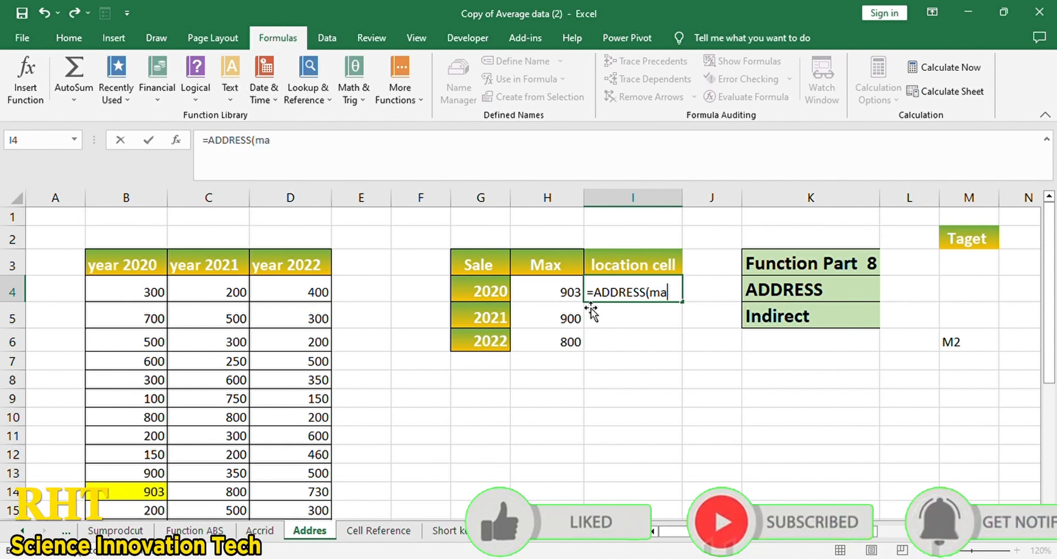
type("tc")
key("Tab")
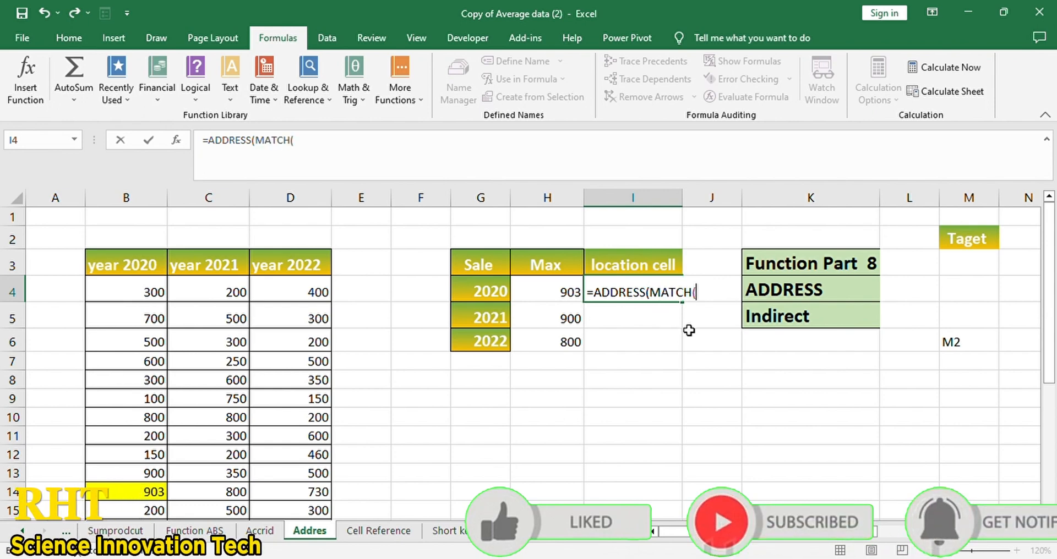
- Make MATCH look up H4 in column B with match type 0, then begin COLUMN(
left_click(555, 293)
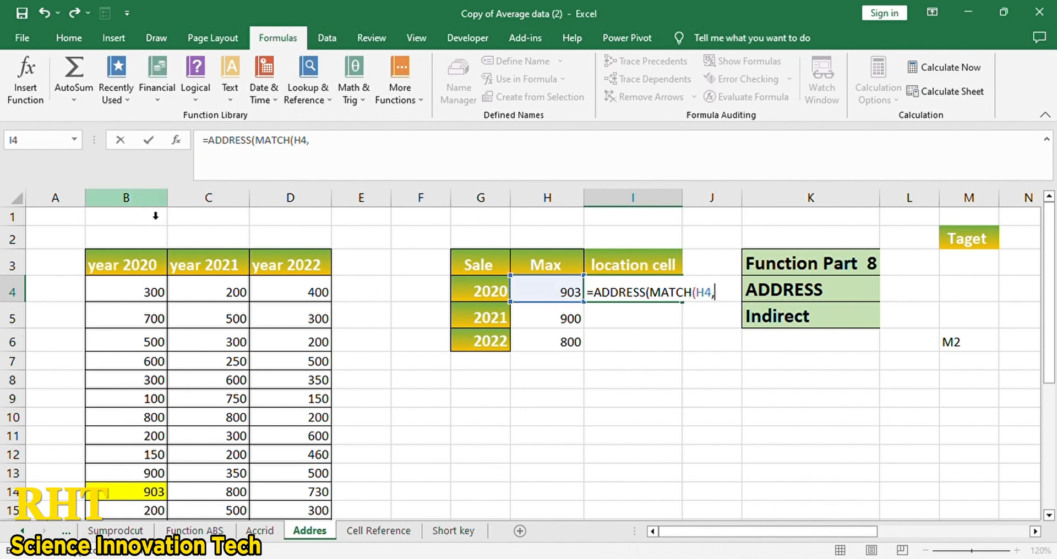
left_click(148, 199)
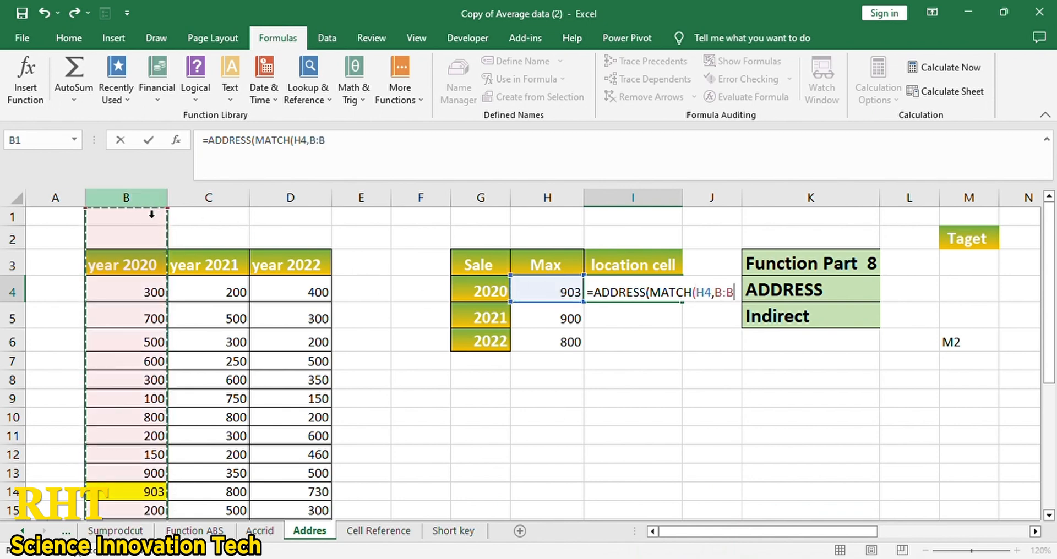
type(",0")
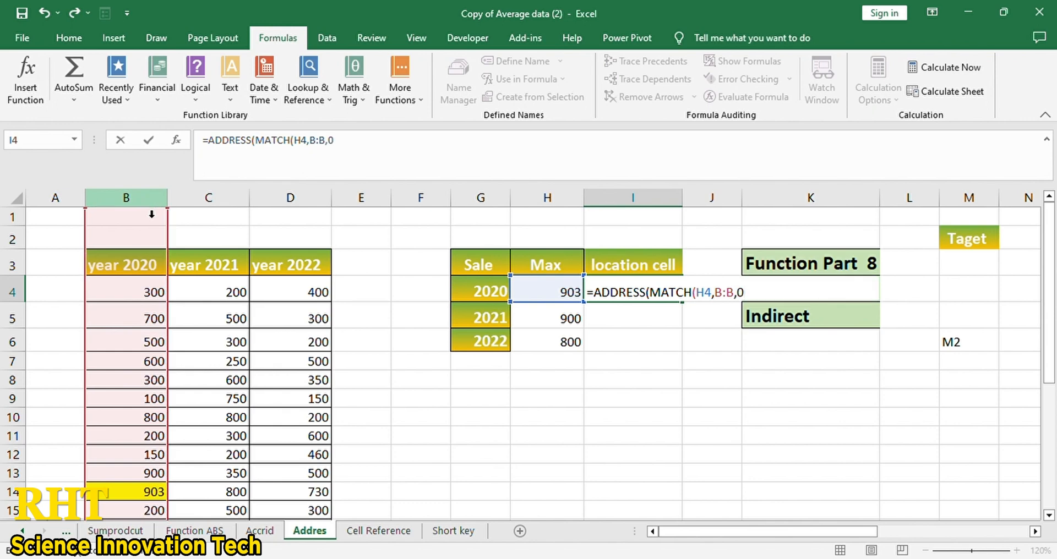
type(")")
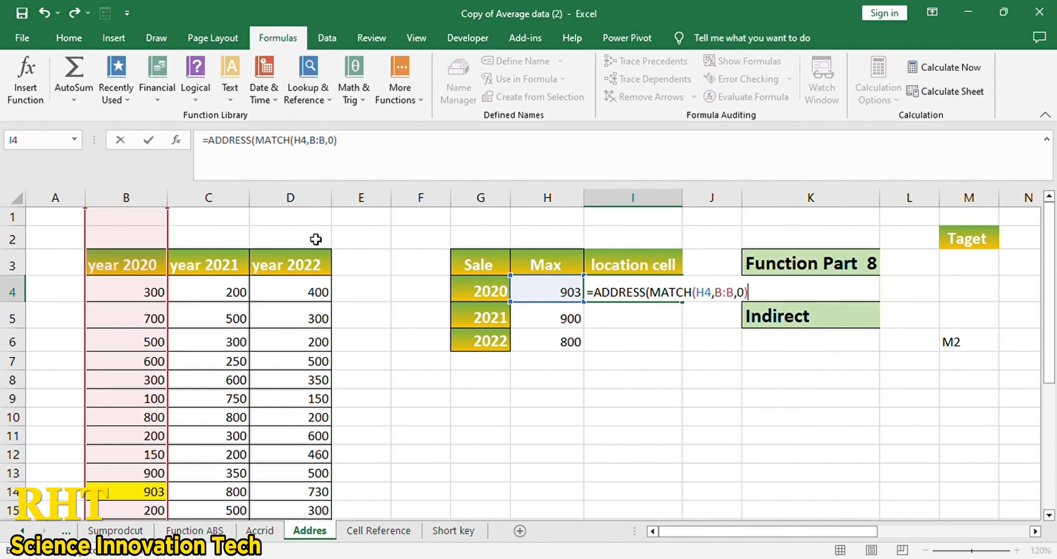
type(",")
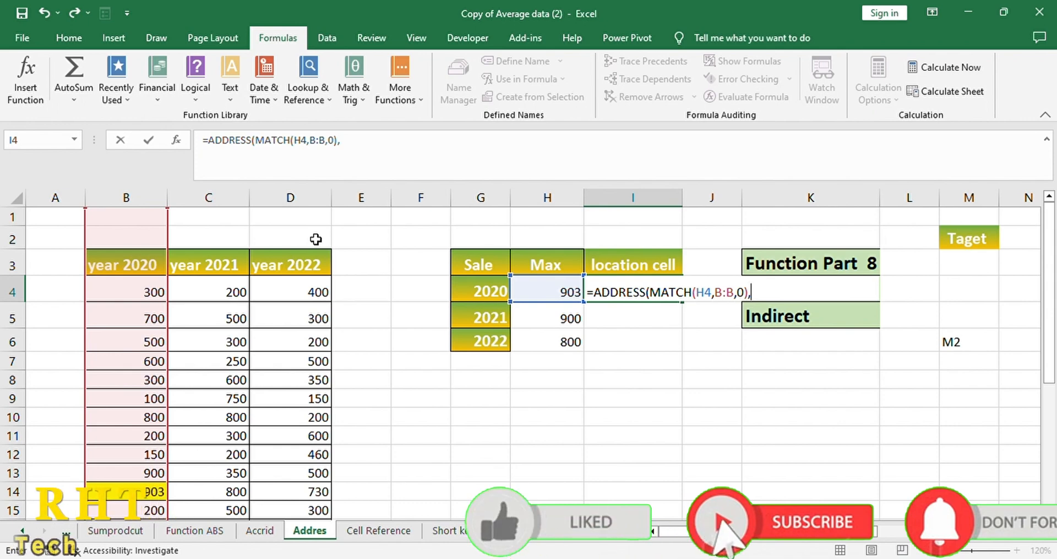
type("c")
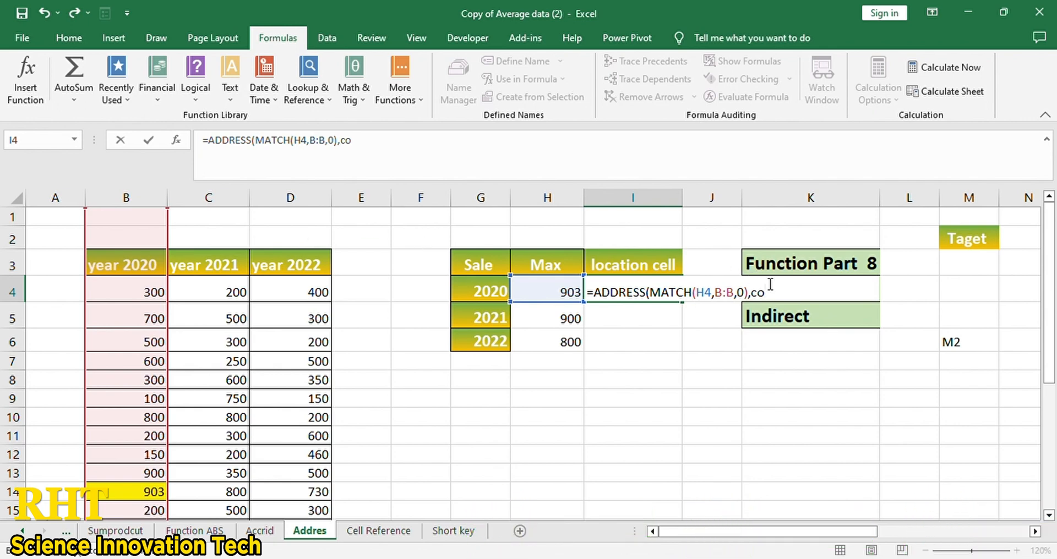
type("o")
key("Tab")
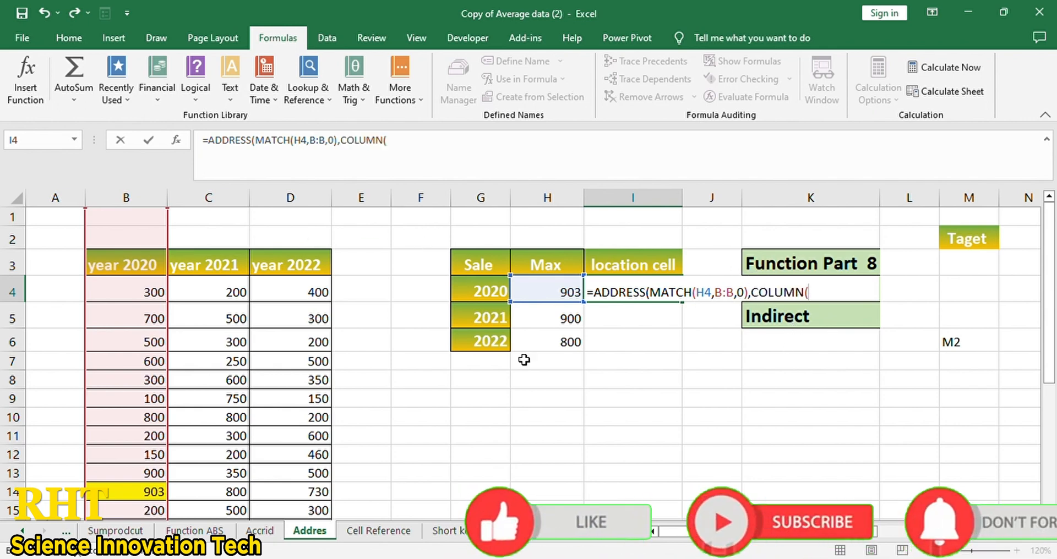
- Finish the I4 formula with COLUMN(B4),4,1 so it shows B14
left_click(140, 298)
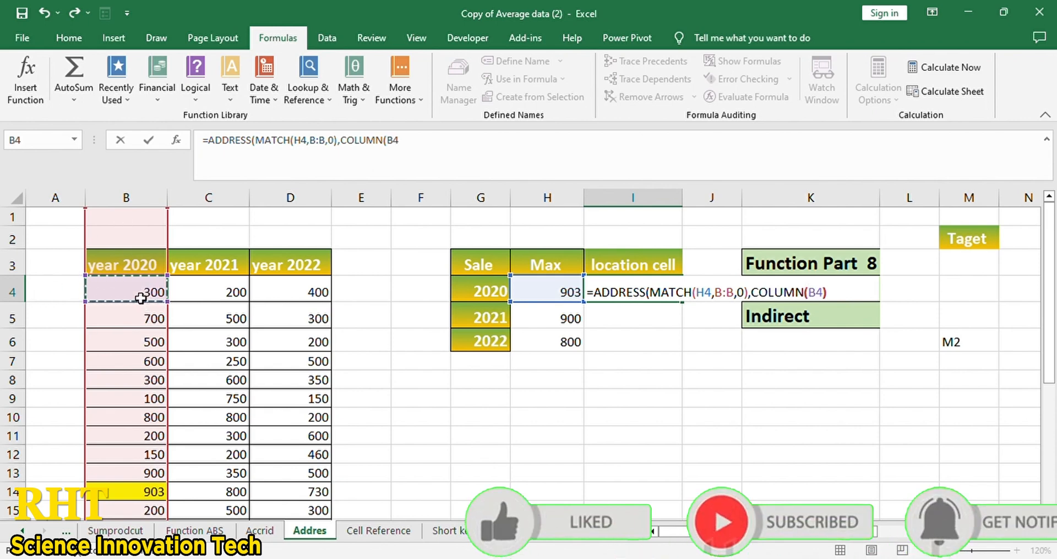
type("),4,1")
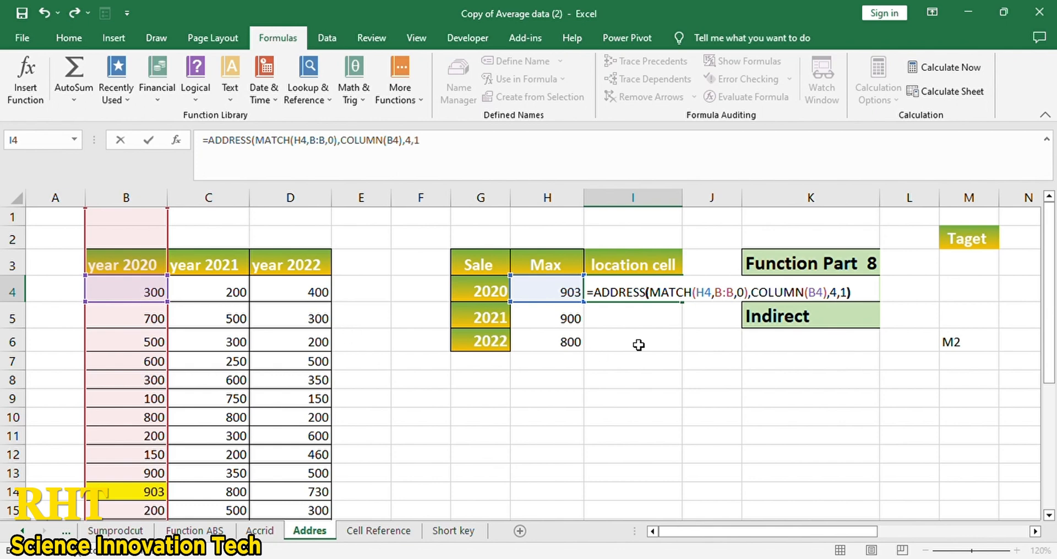
key("Return")
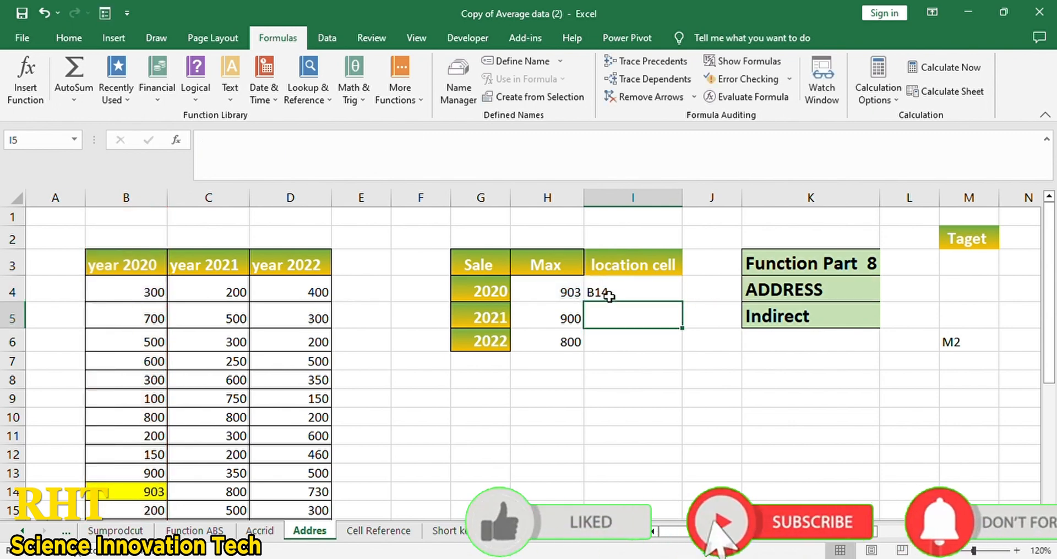
- Verify B14 against H4, column B and row 14, then move to I5
left_click(577, 297)
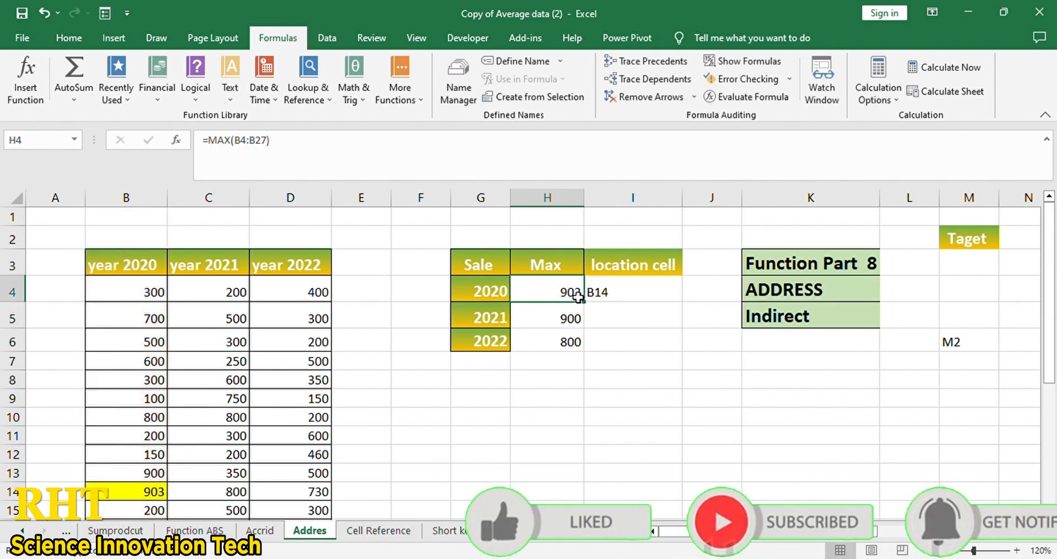
left_click(613, 303)
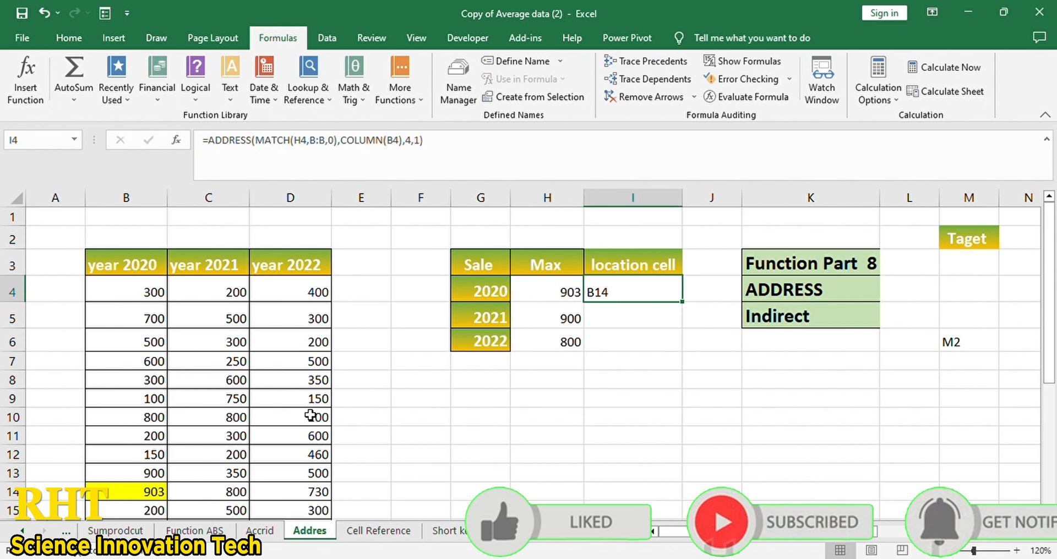
left_click(118, 198)
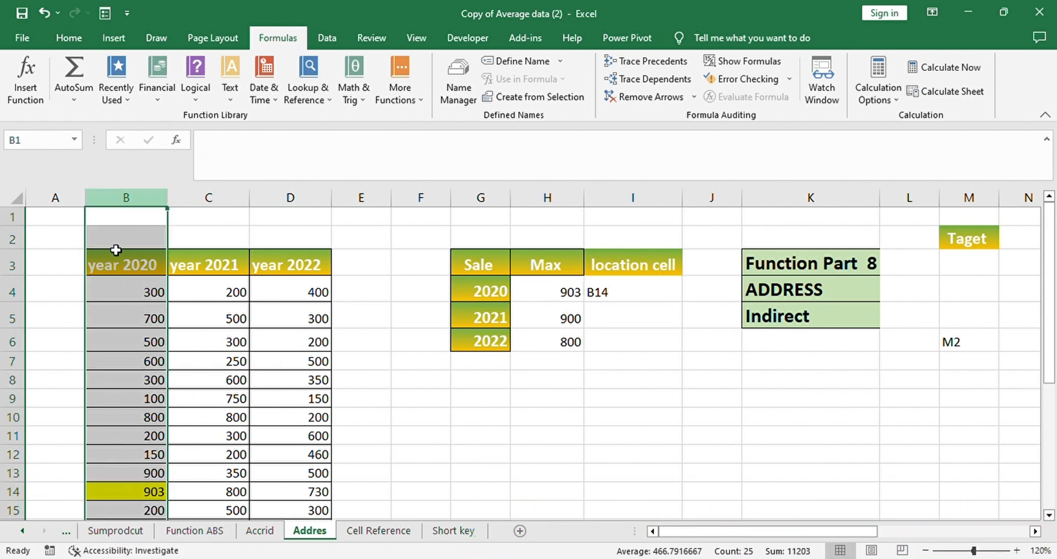
left_click(12, 495)
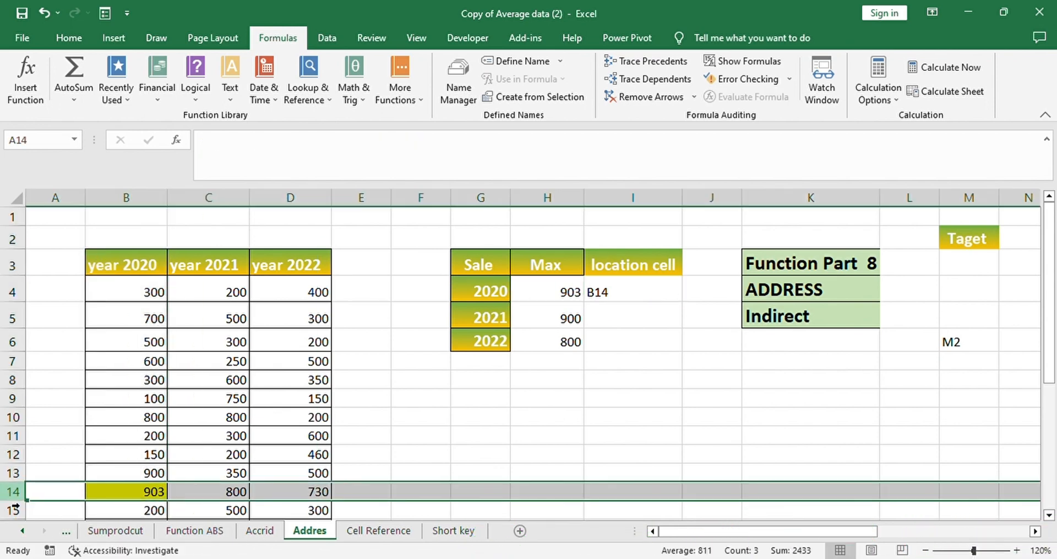
left_click(635, 322)
left_click(234, 296)
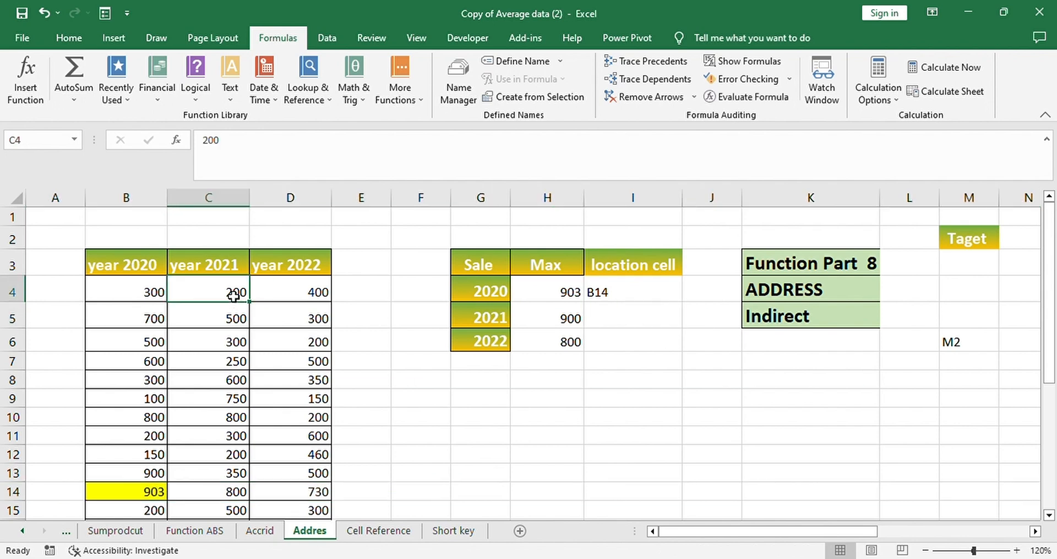
left_click(626, 319)
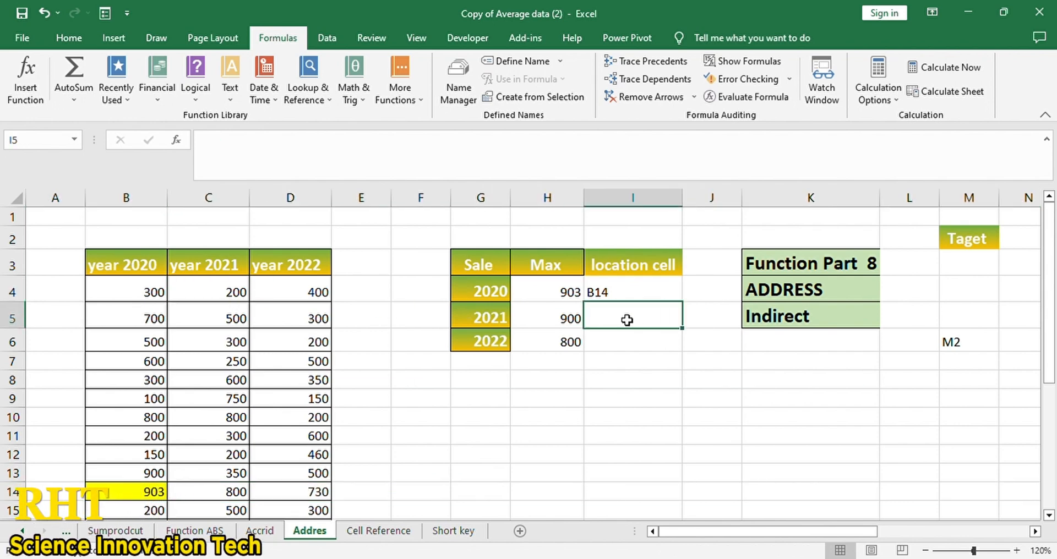
- Enter =ADDRESS(MATCH(H5,C:C,0),COLUMN(C4),4,1) in I5 so it returns C25
type("=")
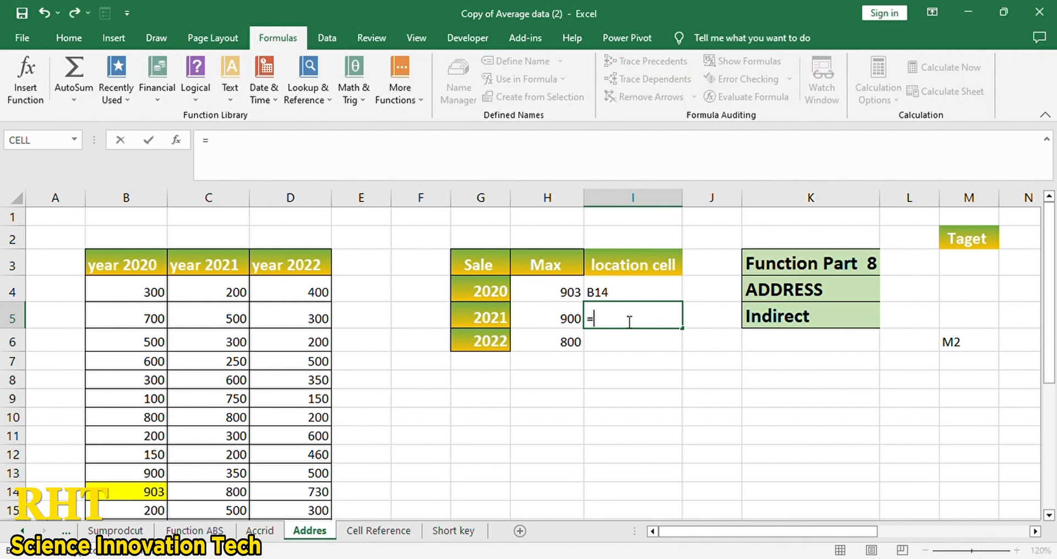
type("add")
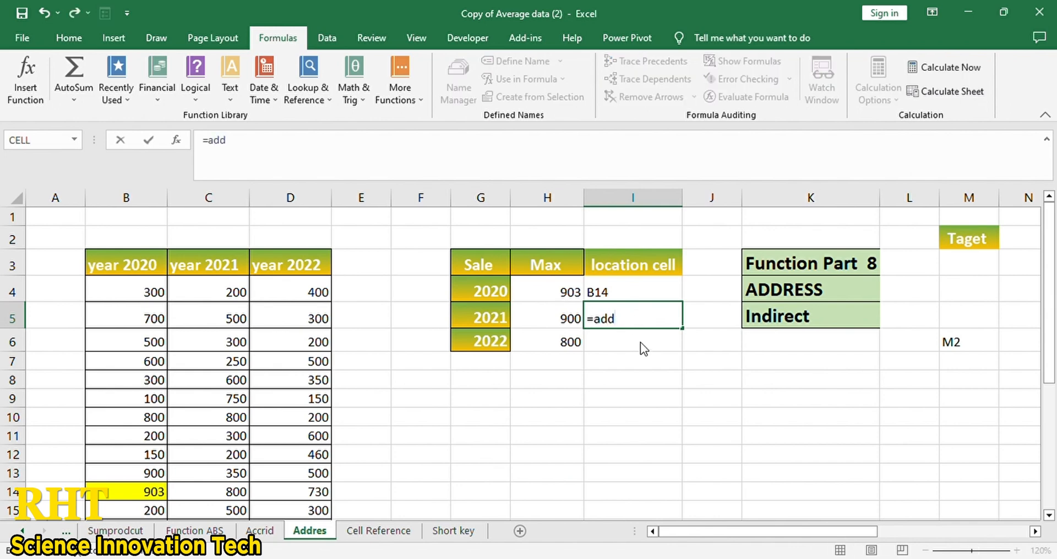
key("Tab")
type("ma")
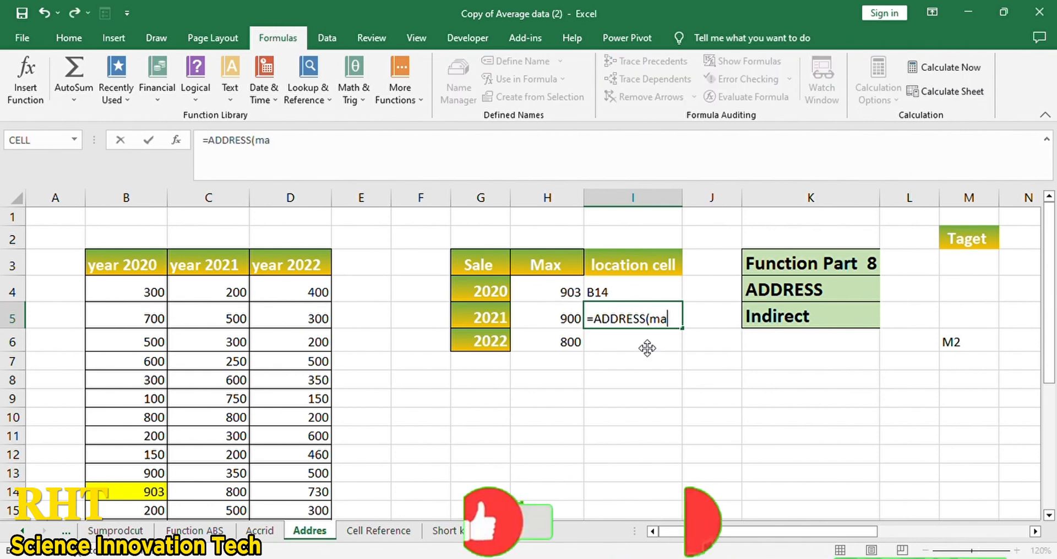
key("Tab")
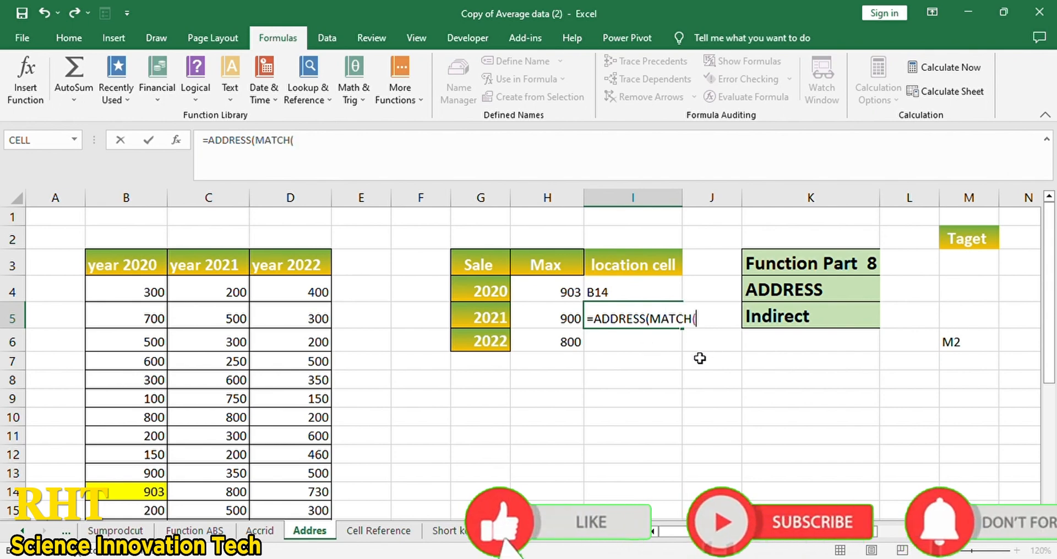
left_click(553, 325)
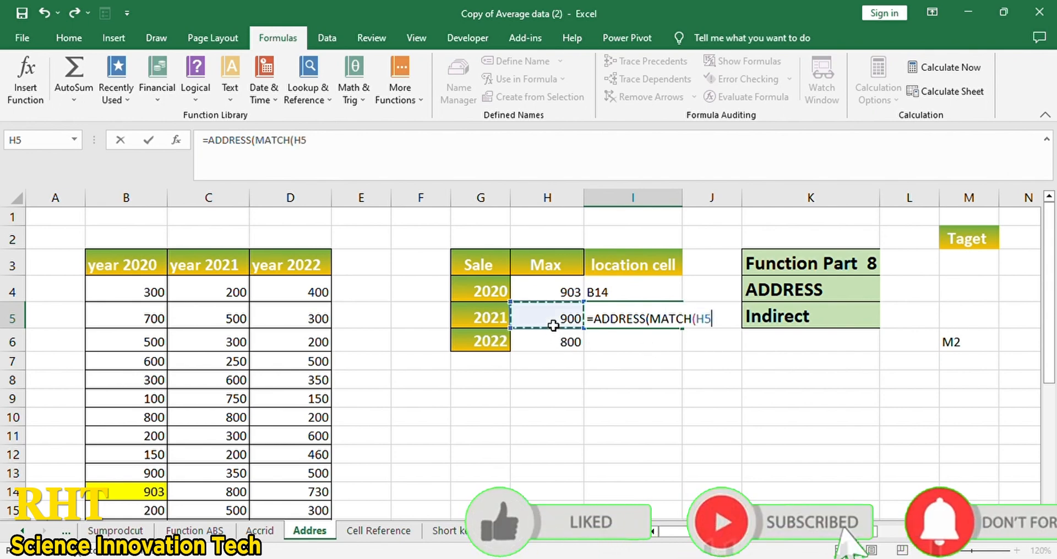
type(",")
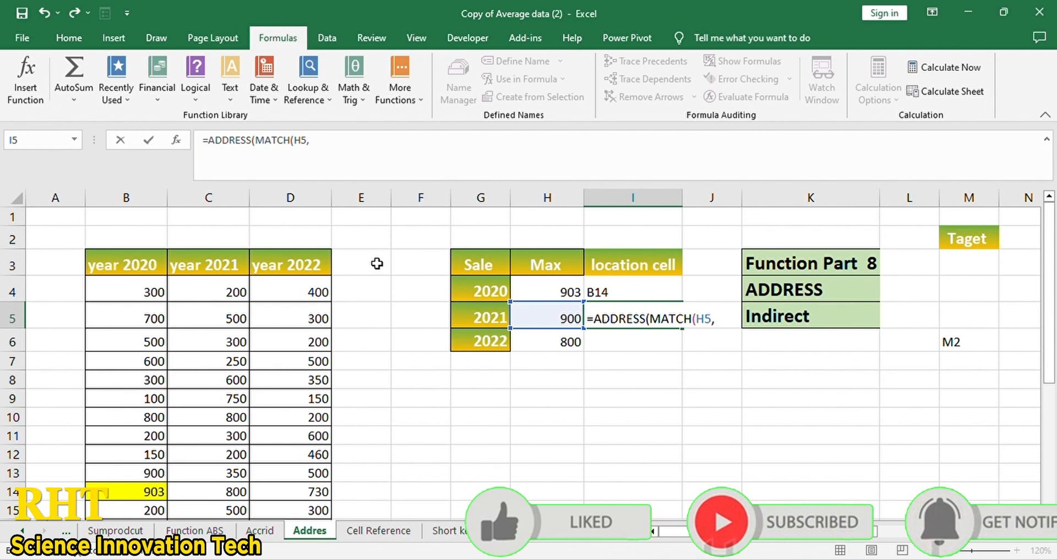
left_click(233, 208)
type(",")
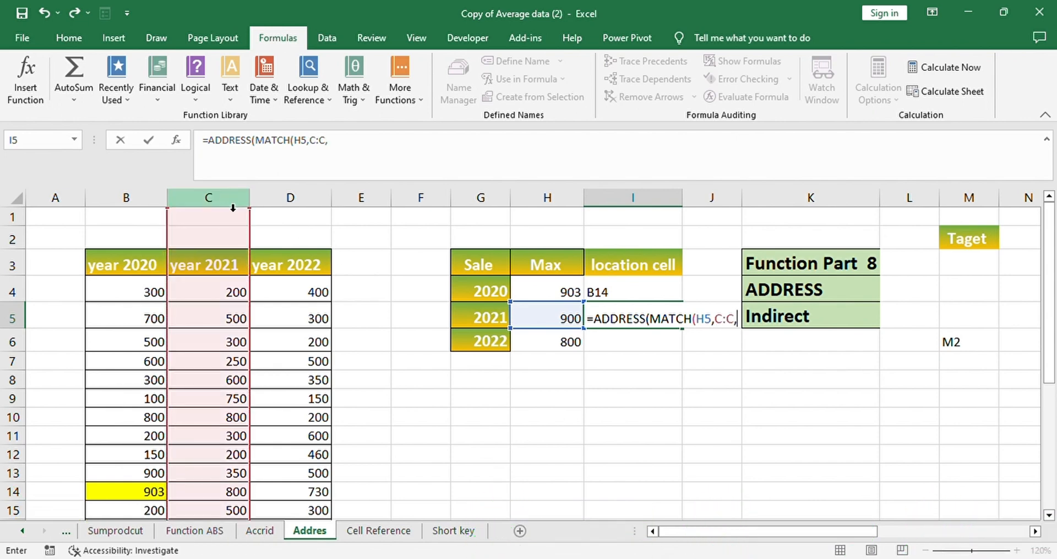
type("0")
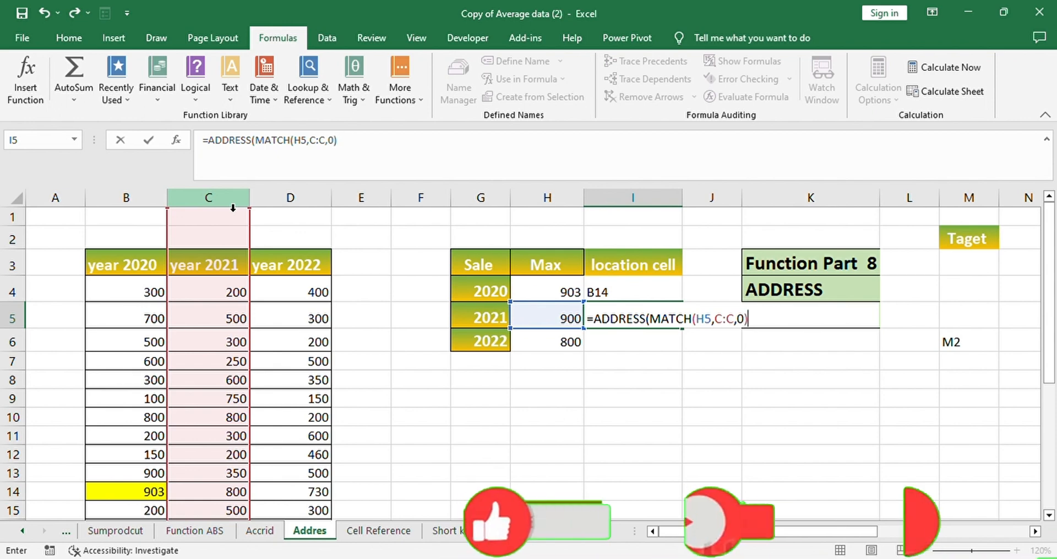
type("),c")
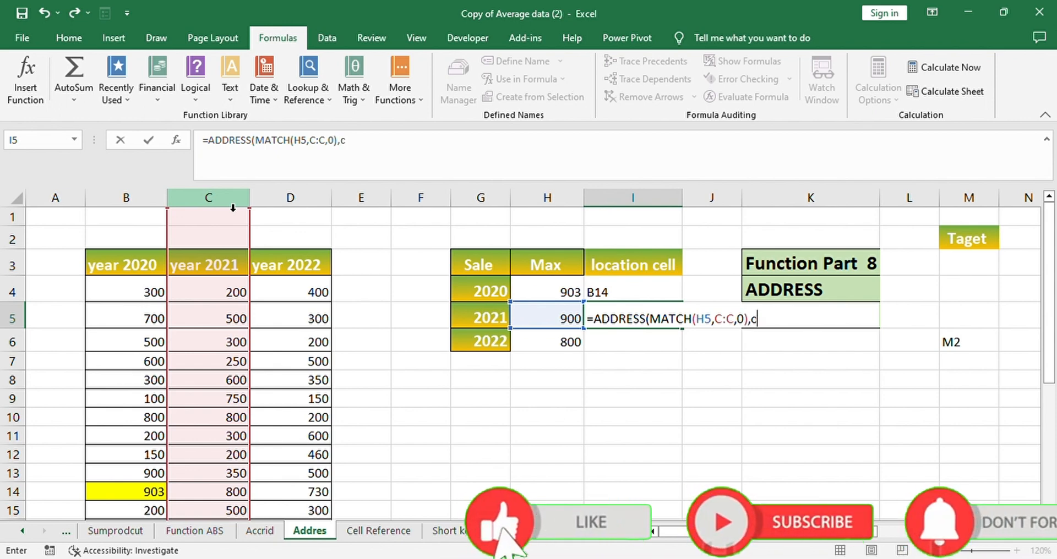
type("ol")
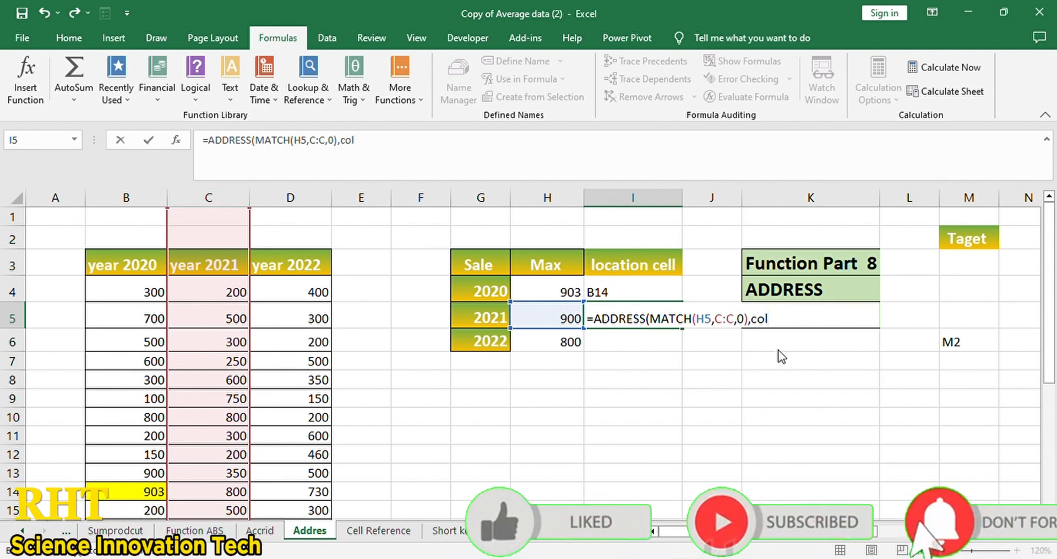
key("Tab")
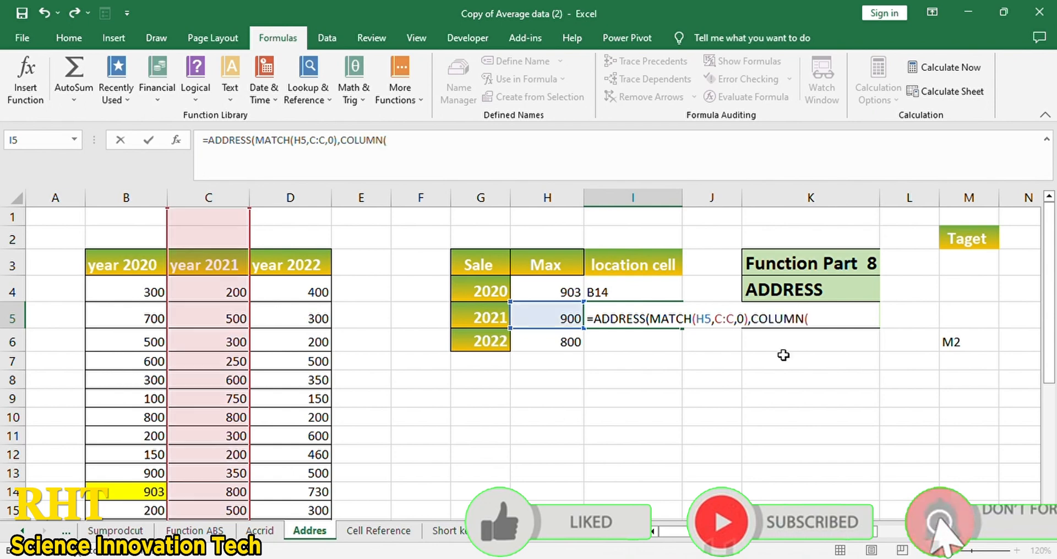
left_click(220, 299)
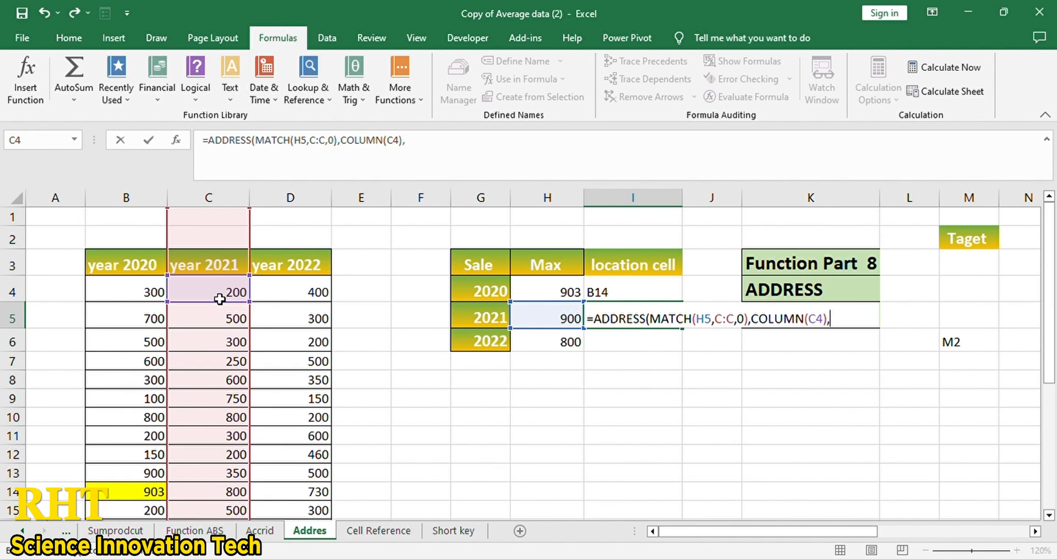
type("),4,1")
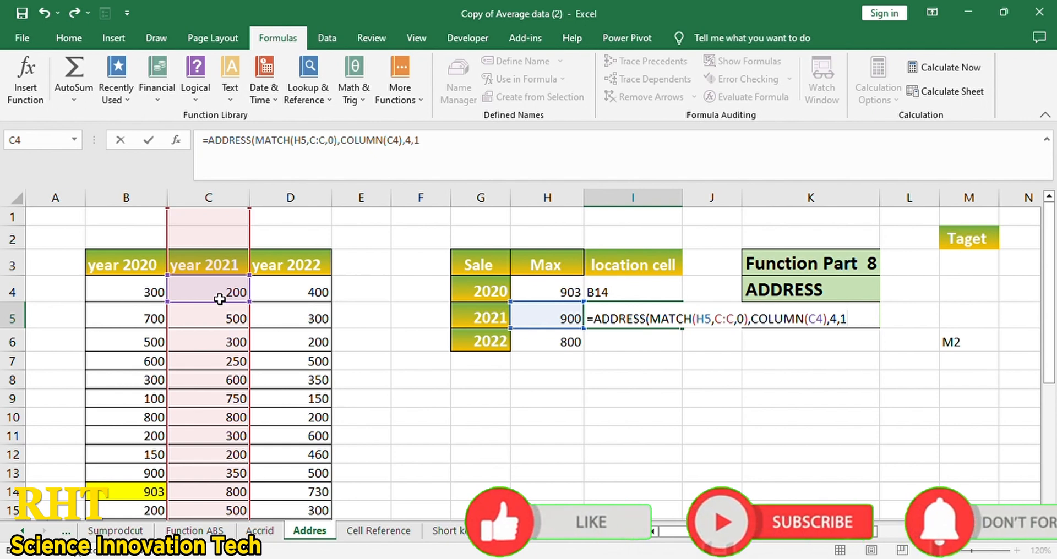
type(")")
key("Return")
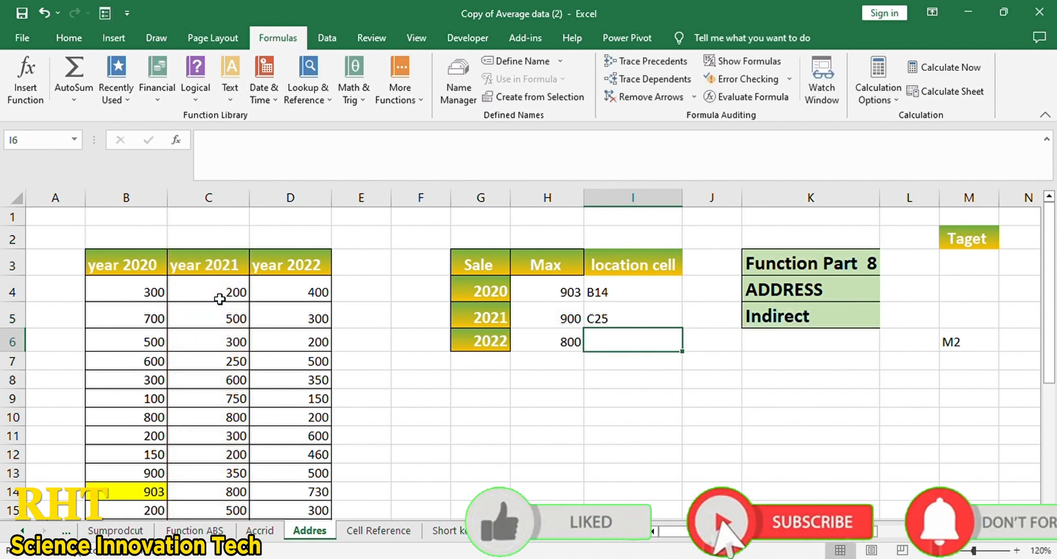
- Fill cell C25, holding the 2021 maximum 900, with yellow
left_click(609, 314)
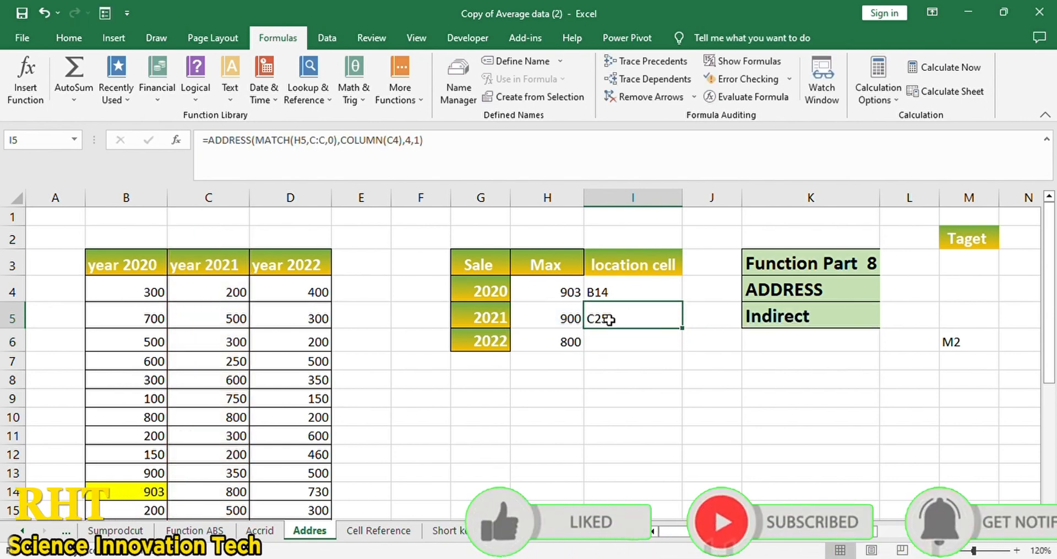
scroll(237, 431, "down", 2)
scroll(236, 430, "down", 4)
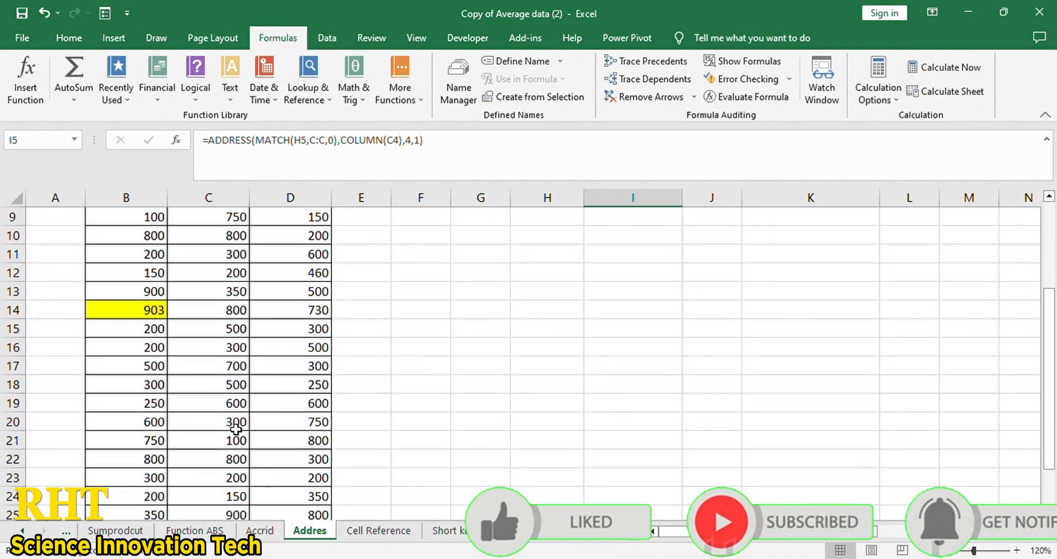
scroll(234, 430, "up", 1)
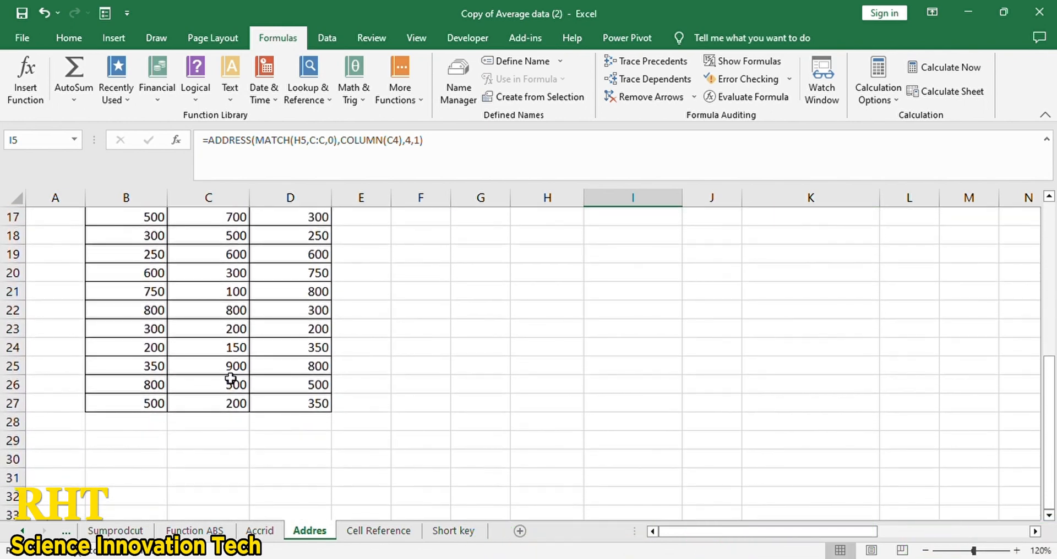
left_click(226, 372)
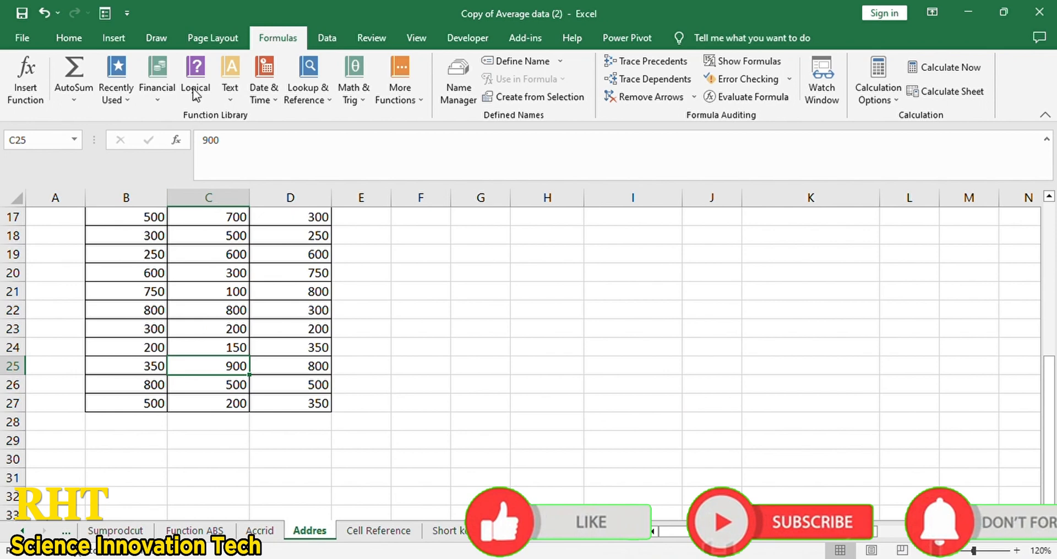
left_click(76, 38)
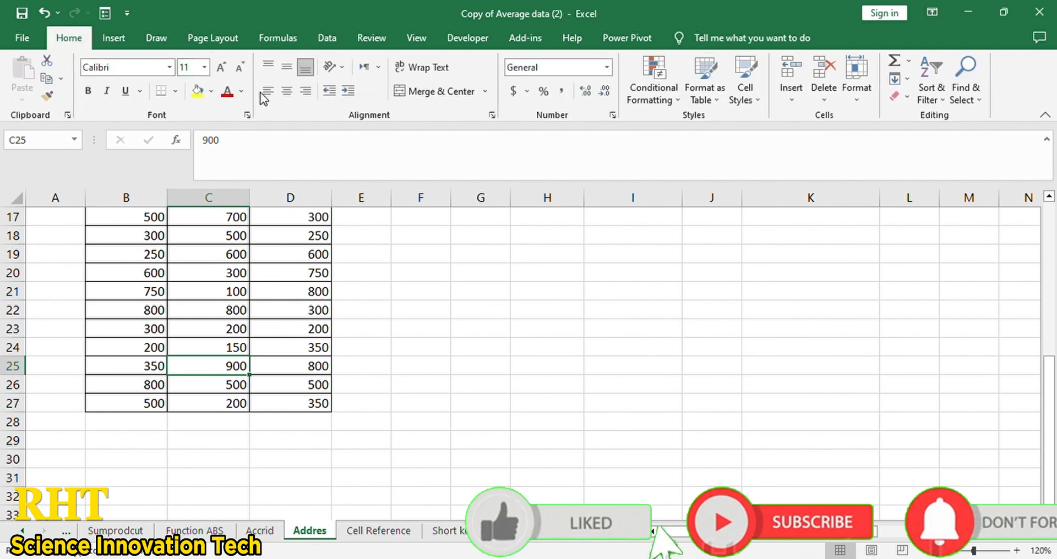
left_click(199, 93)
scroll(509, 373, "up", 5)
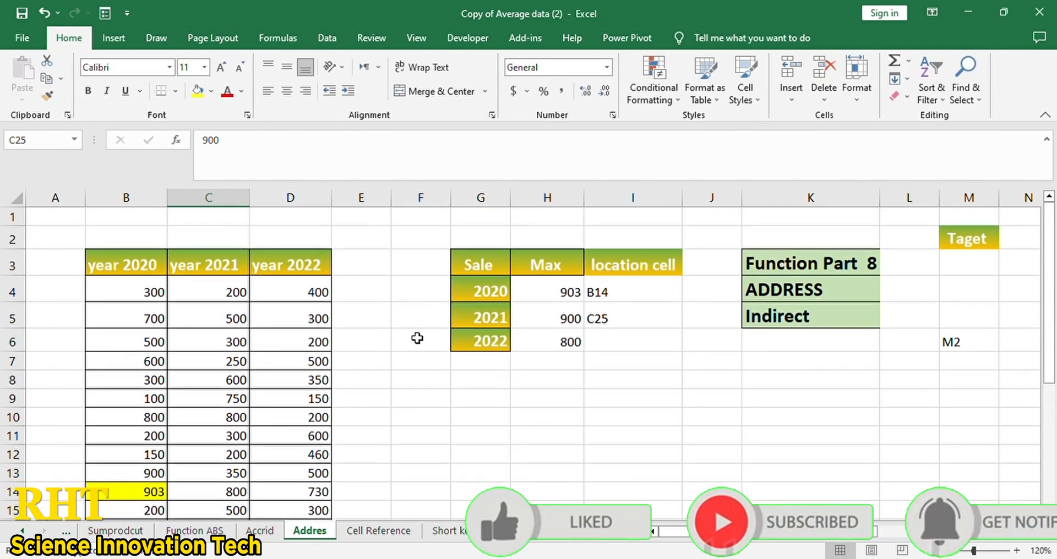
- Enter =ADDRESS(MATCH(H6,D:D,0),COLUMN(D4),4,1) in I6, returning D21
left_click(642, 341)
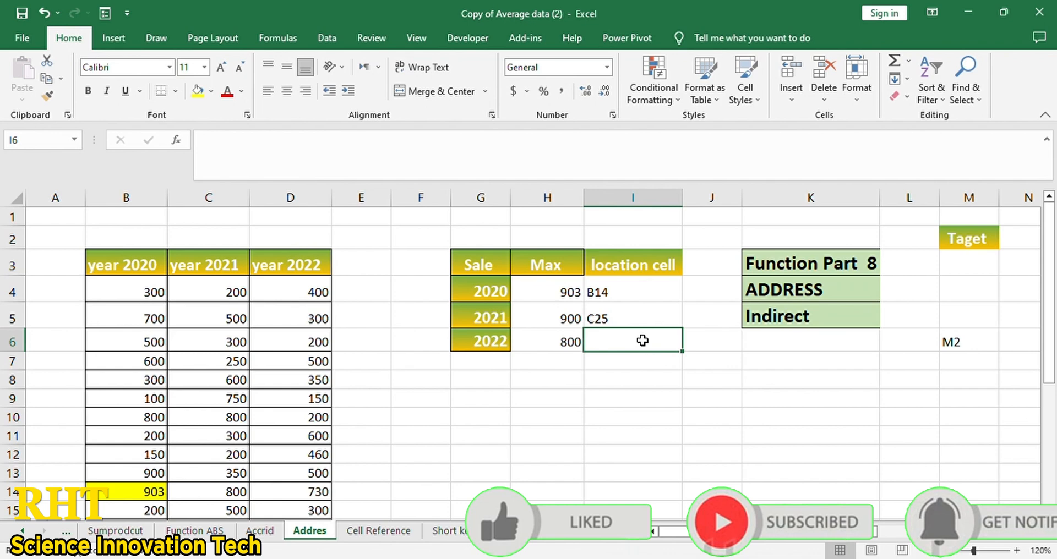
type("=")
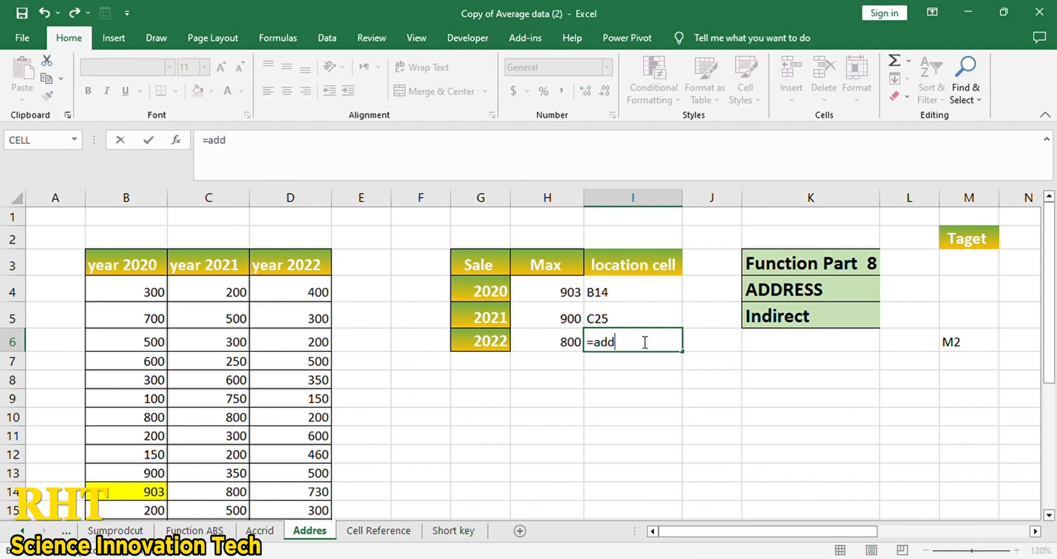
type("add")
key("Tab")
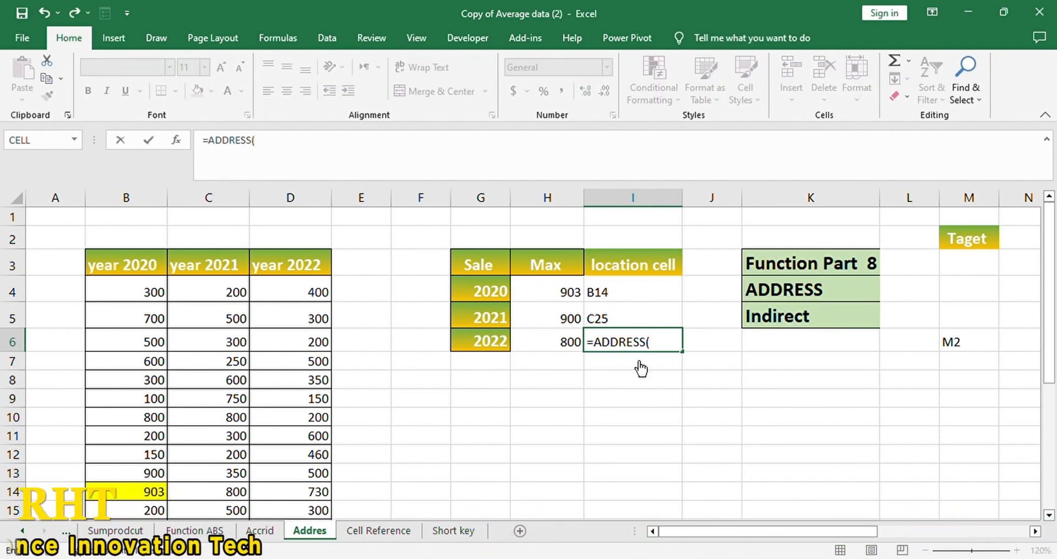
type("match")
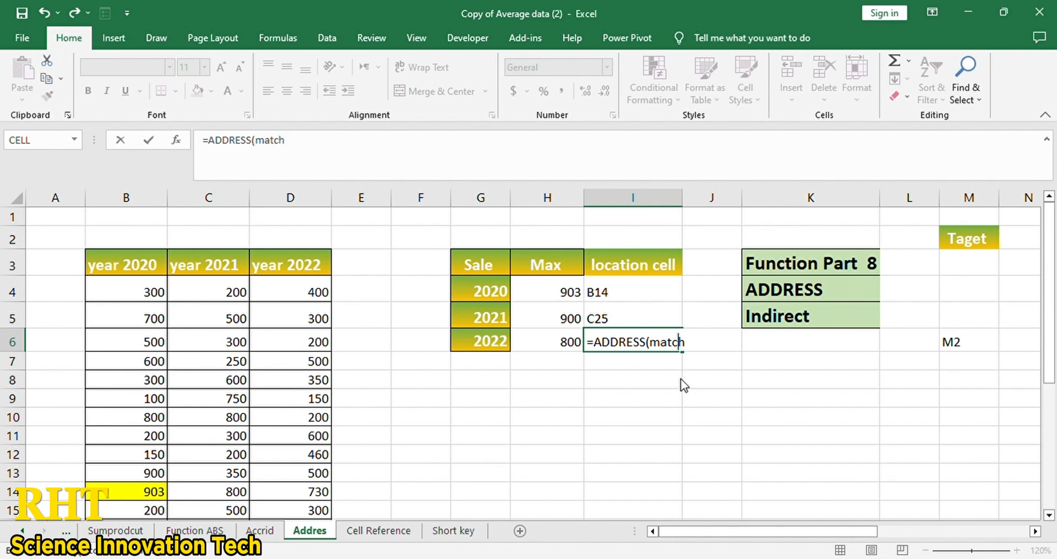
key("Tab")
left_click(556, 348)
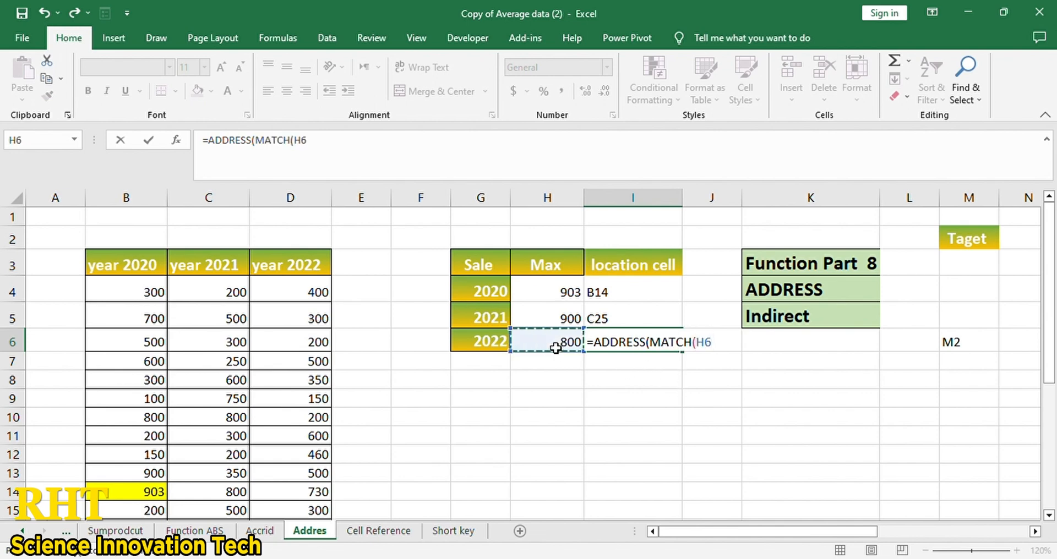
left_click(308, 205)
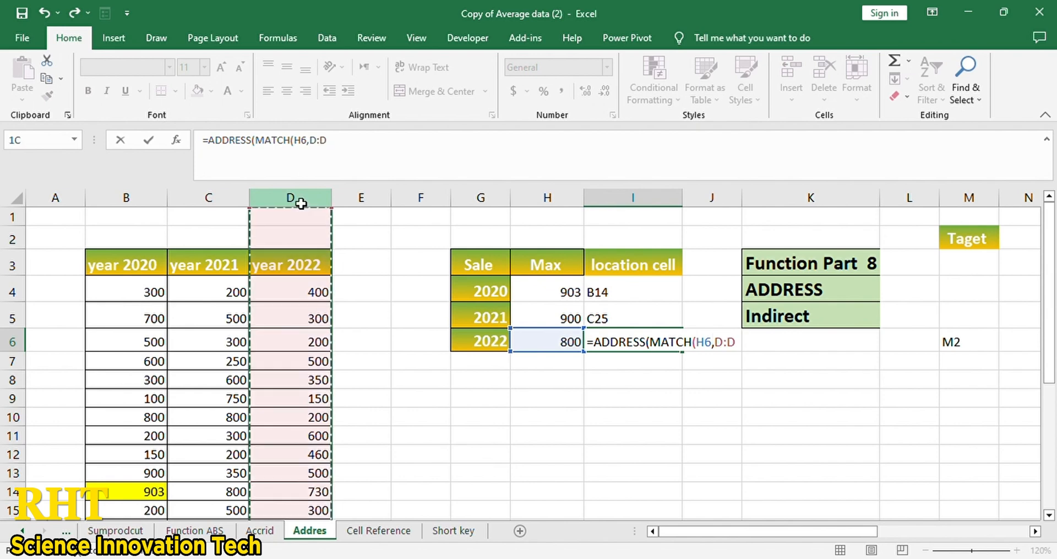
type(",")
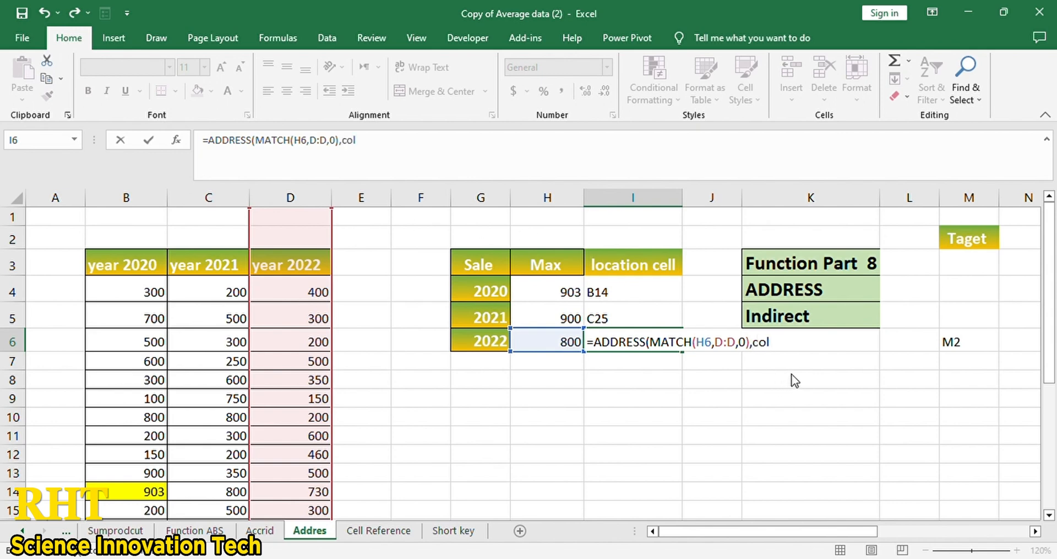
type("0),col")
key("Tab")
left_click(277, 292)
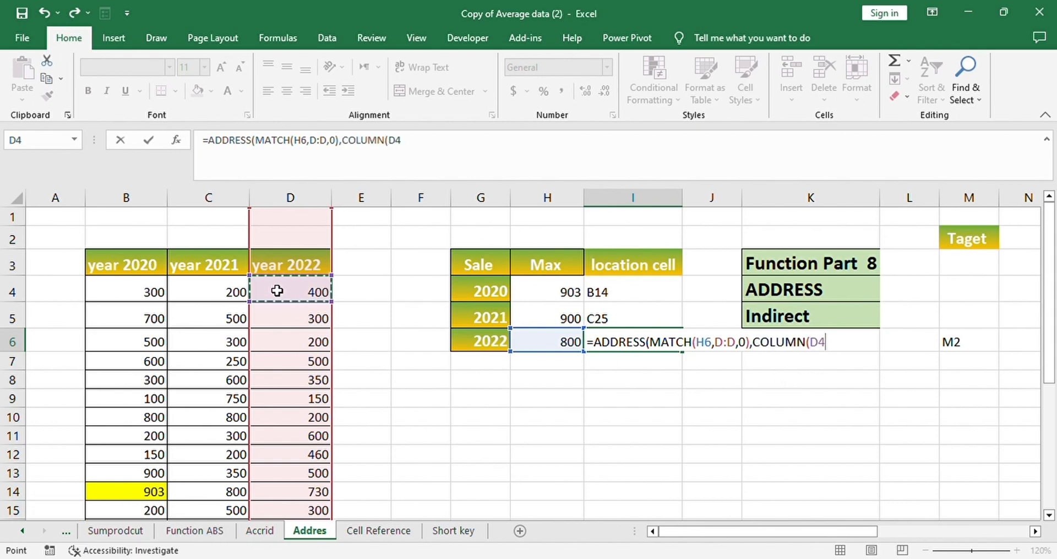
type("),")
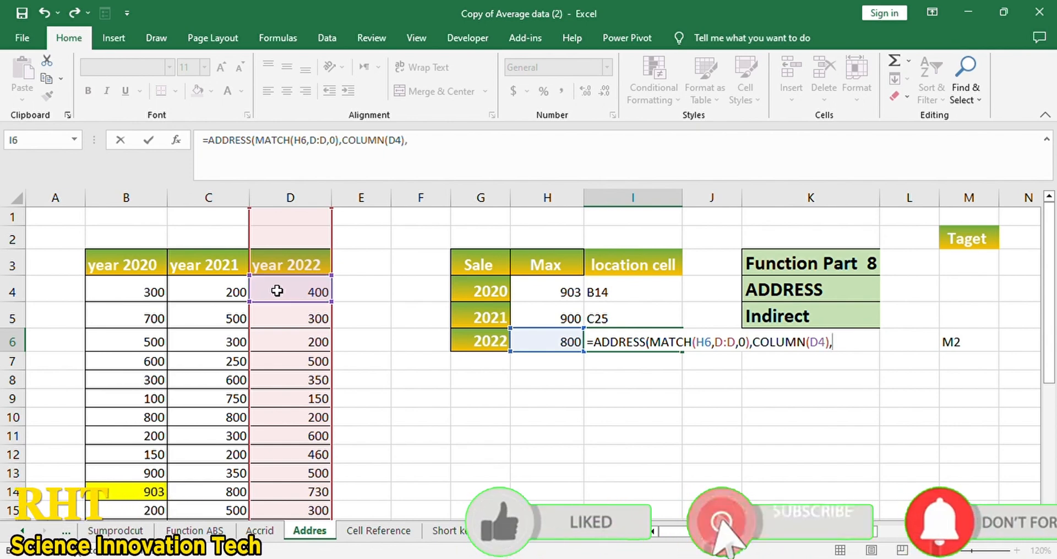
type("4")
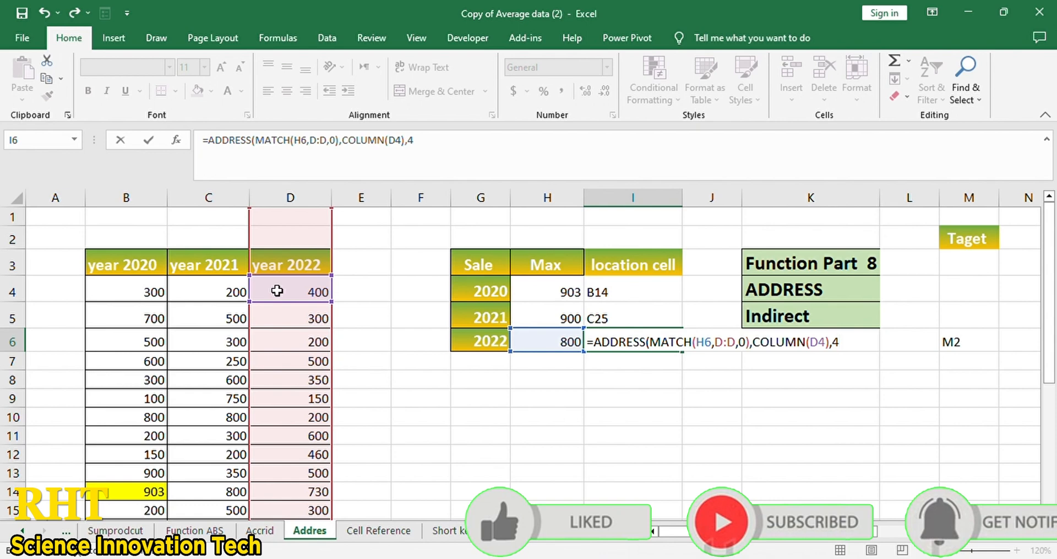
type(",1")
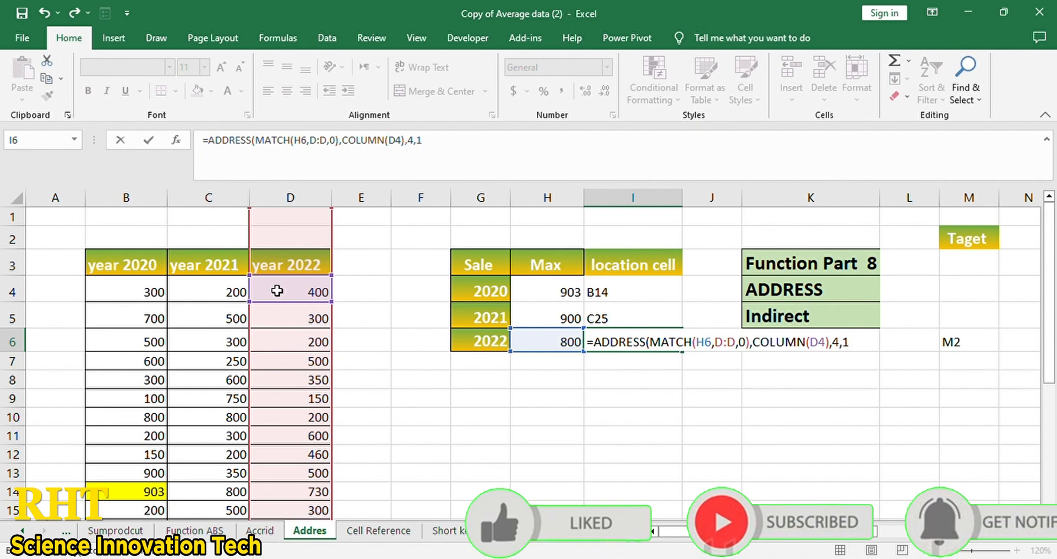
type(")")
key("Return")
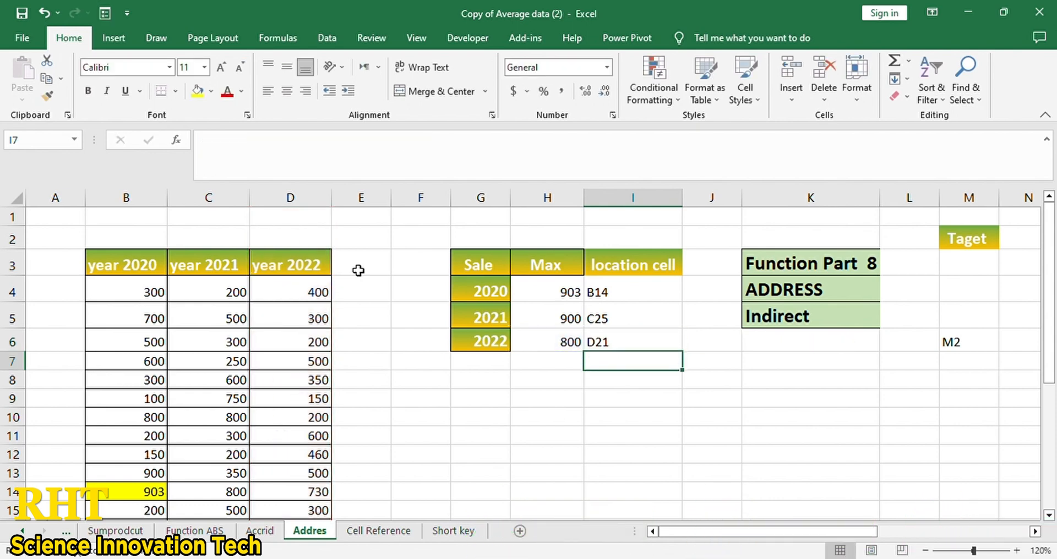
- Fill cell D21 (value 800) with yellow, then recheck the location formulas in I5 and I6
left_click(612, 347)
scroll(241, 484, "down", 3)
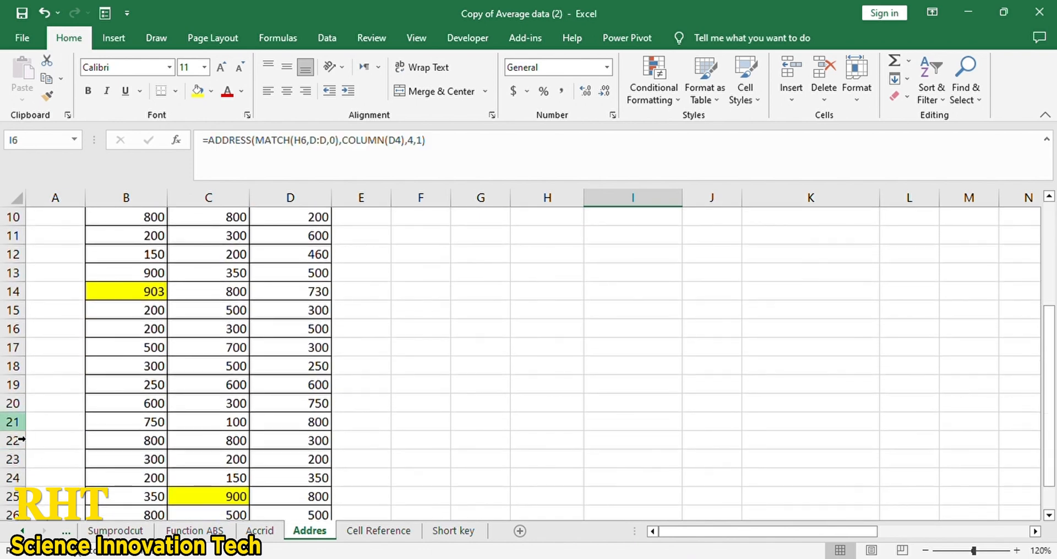
left_click(13, 422)
left_click(292, 425)
left_click(197, 91)
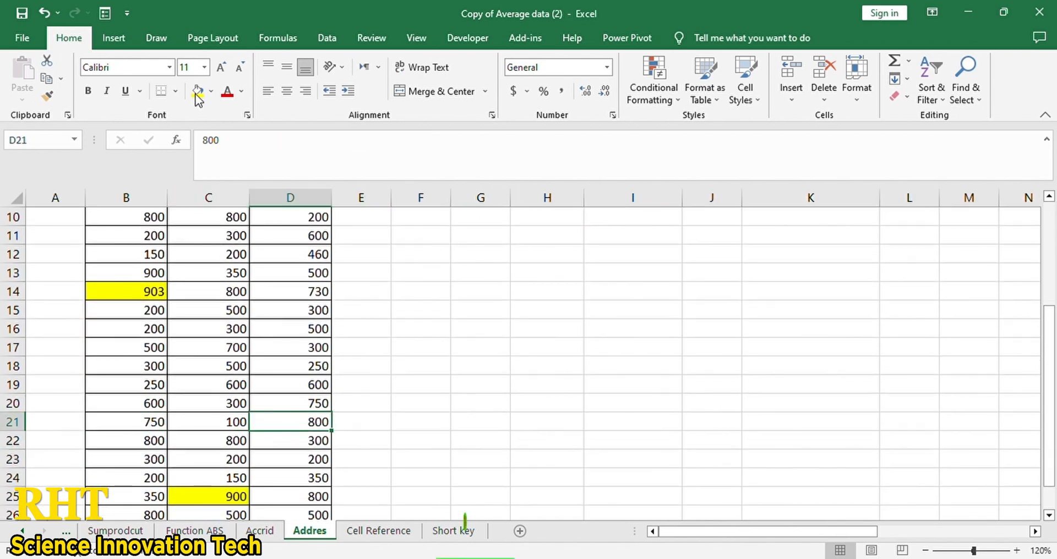
scroll(444, 266, "up", 3)
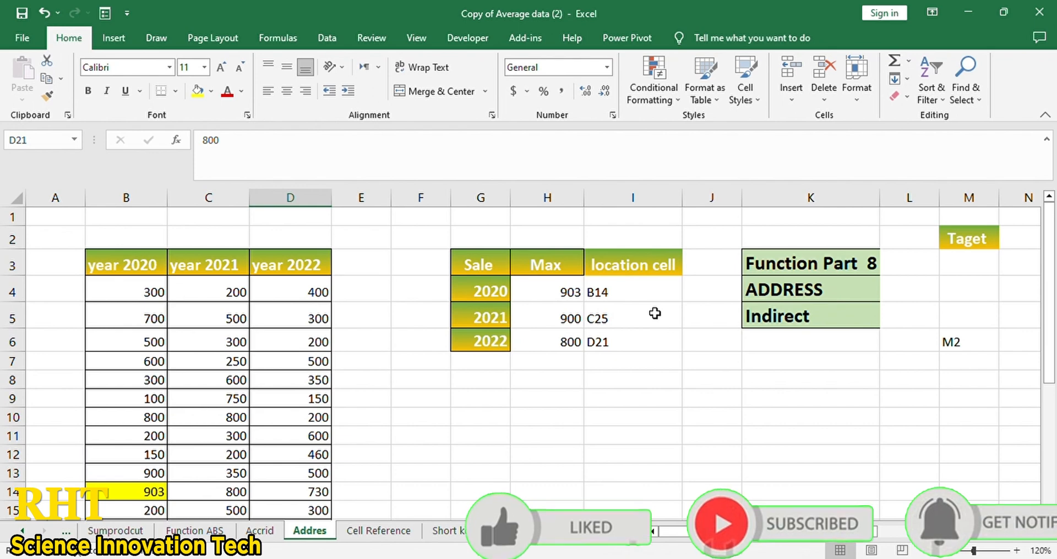
left_click(655, 313)
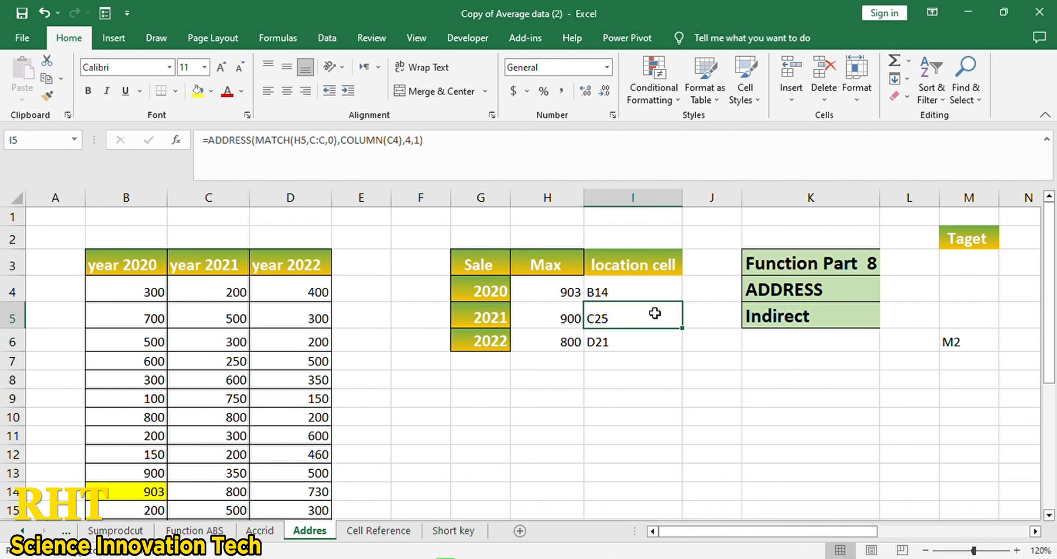